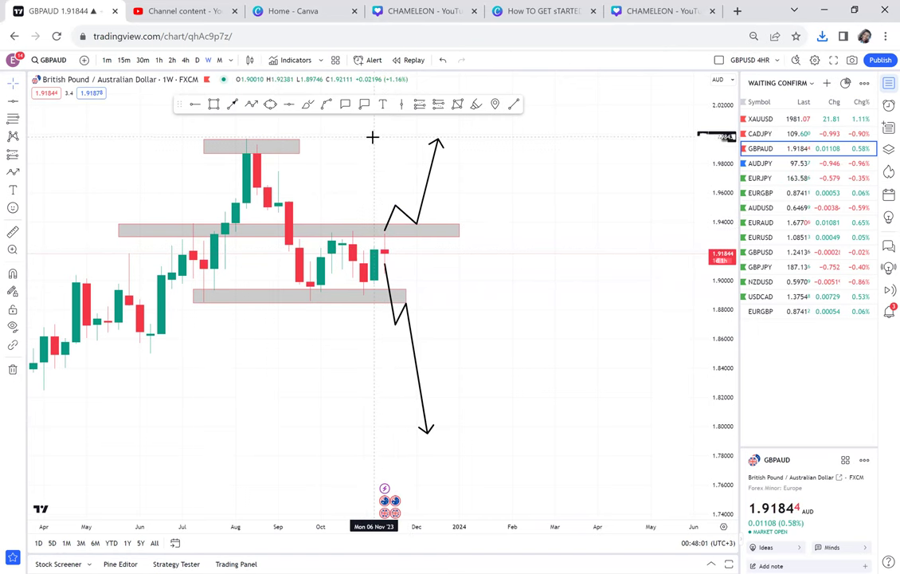
pyautogui.click(12, 231)
pyautogui.click(385, 254)
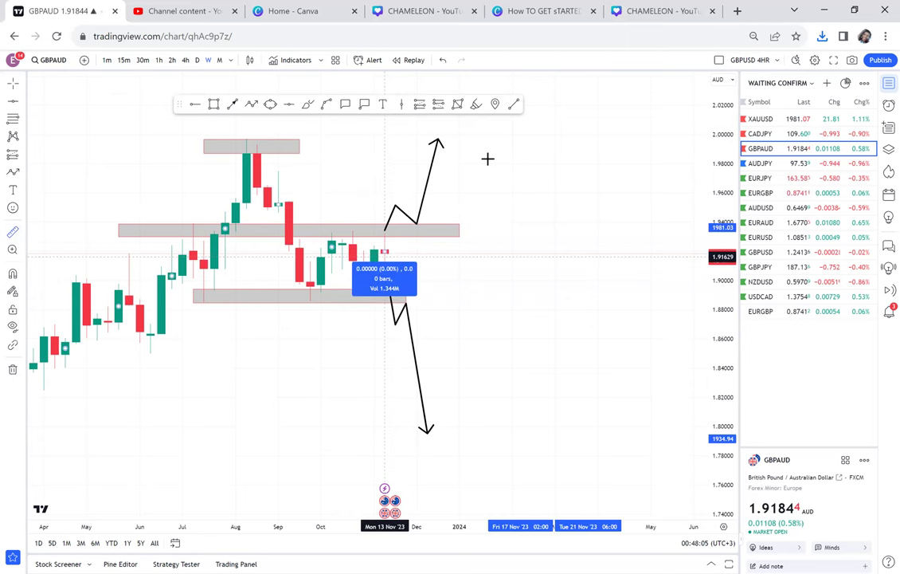
pyautogui.moveTo(510, 168); pyautogui.dragTo(503, 217)
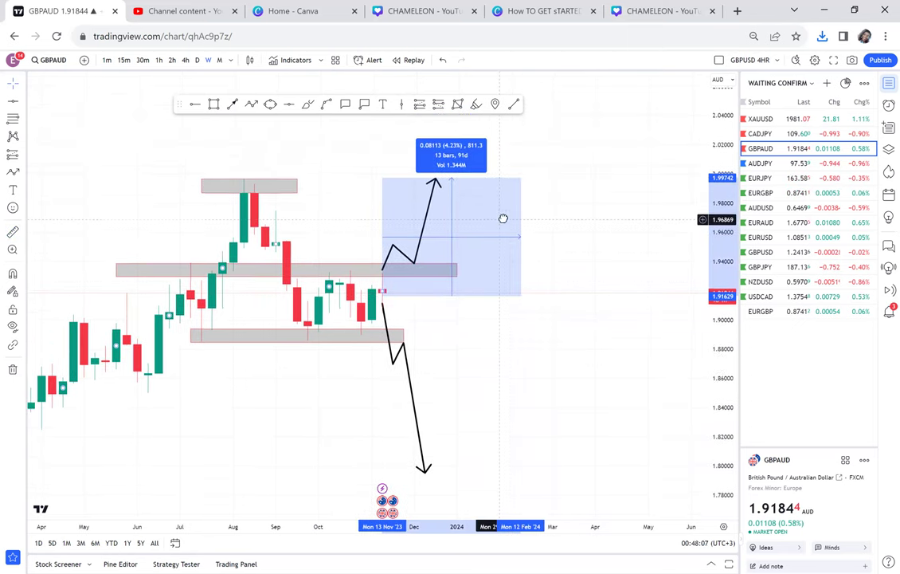
pyautogui.click(565, 220)
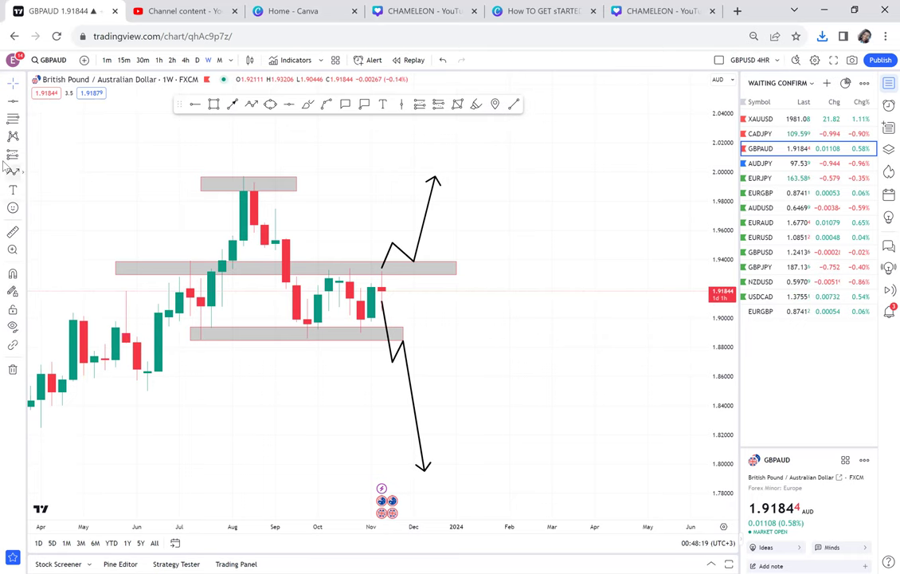
# Switch GBPAUD to daily candles and zoom out to show earlier price history
pyautogui.click(198, 61)
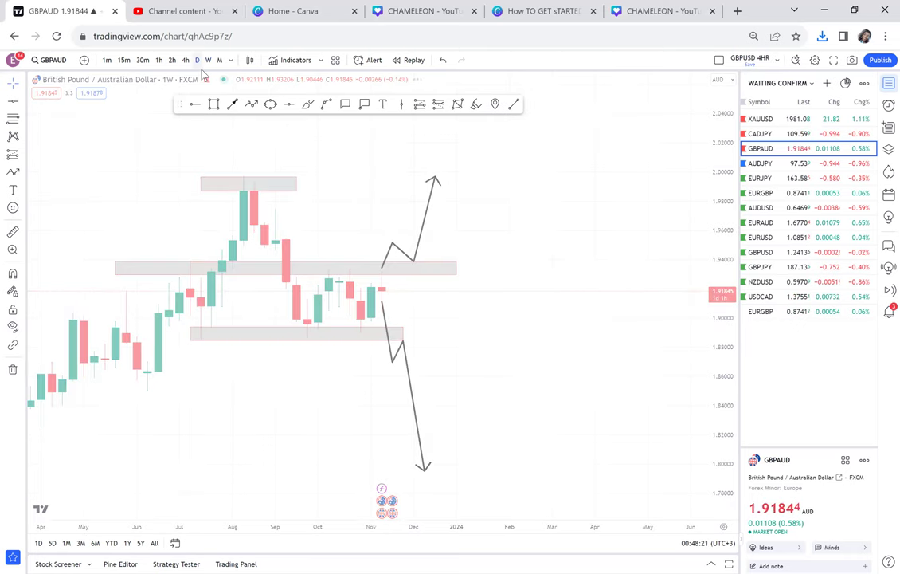
pyautogui.scroll(-3, 348, 286)
pyautogui.scroll(-5, 348, 285)
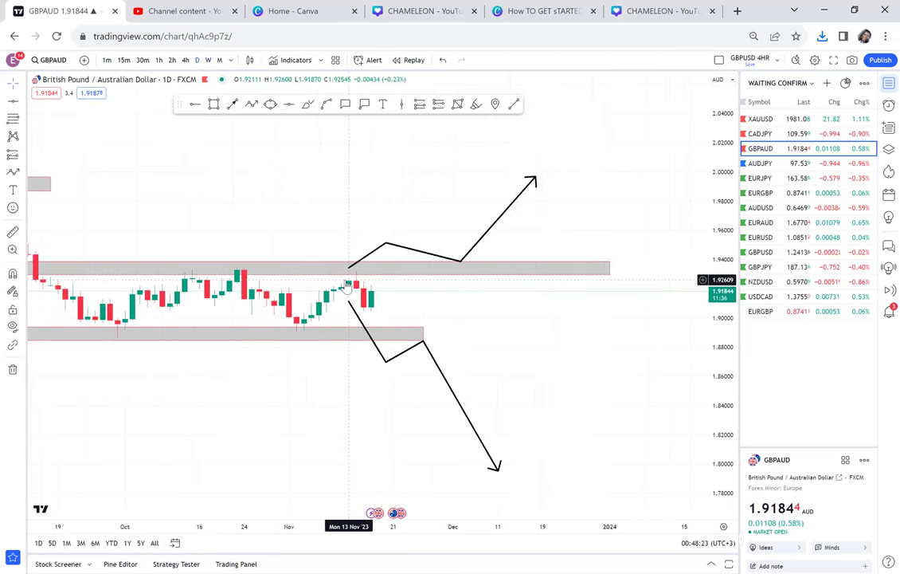
pyautogui.scroll(-5, 348, 286)
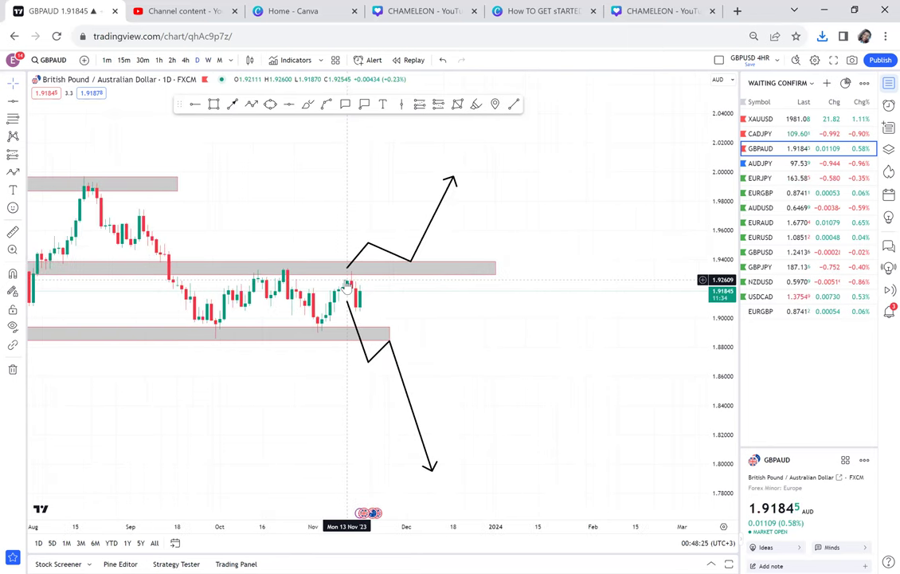
pyautogui.moveTo(396, 225); pyautogui.dragTo(540, 220)
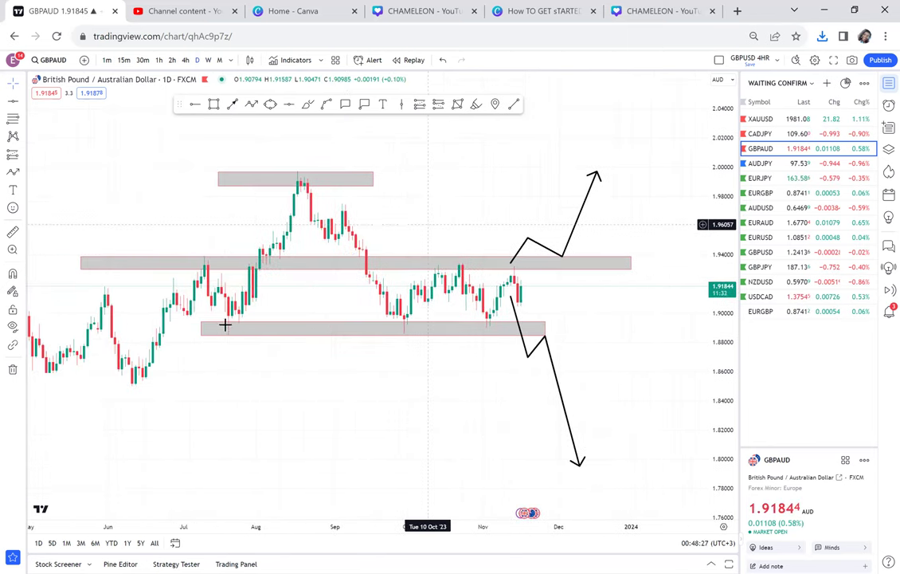
# Stretch the lower grey zone's left edge back to early June
pyautogui.click(202, 327)
pyautogui.moveTo(202, 328); pyautogui.dragTo(173, 329)
pyautogui.moveTo(114, 329); pyautogui.dragTo(112, 329)
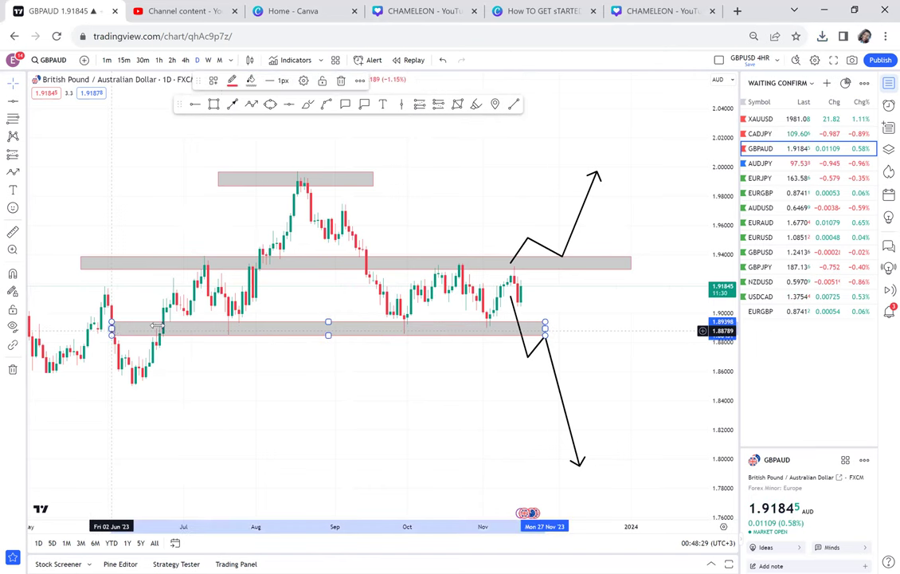
pyautogui.click(161, 263)
pyautogui.click(243, 335)
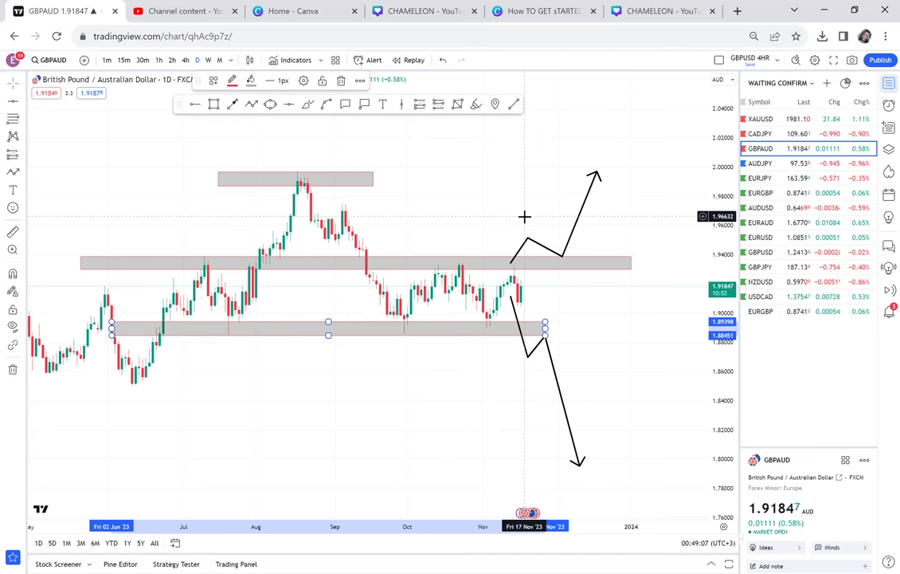
# Switch to 4-hour candles and stretch the price scale to enlarge them
pyautogui.click(190, 63)
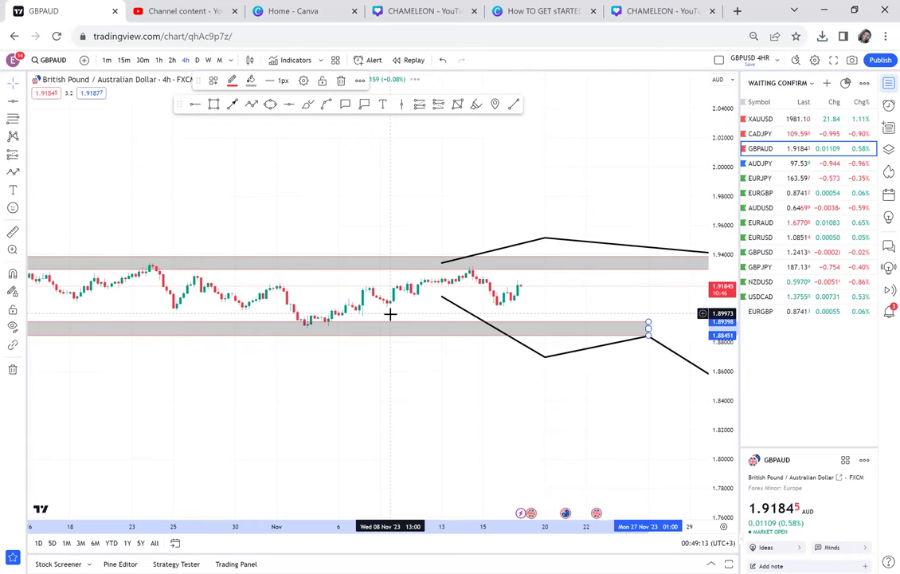
pyautogui.moveTo(715, 400); pyautogui.dragTo(583, 231)
pyautogui.moveTo(507, 170); pyautogui.dragTo(328, 224)
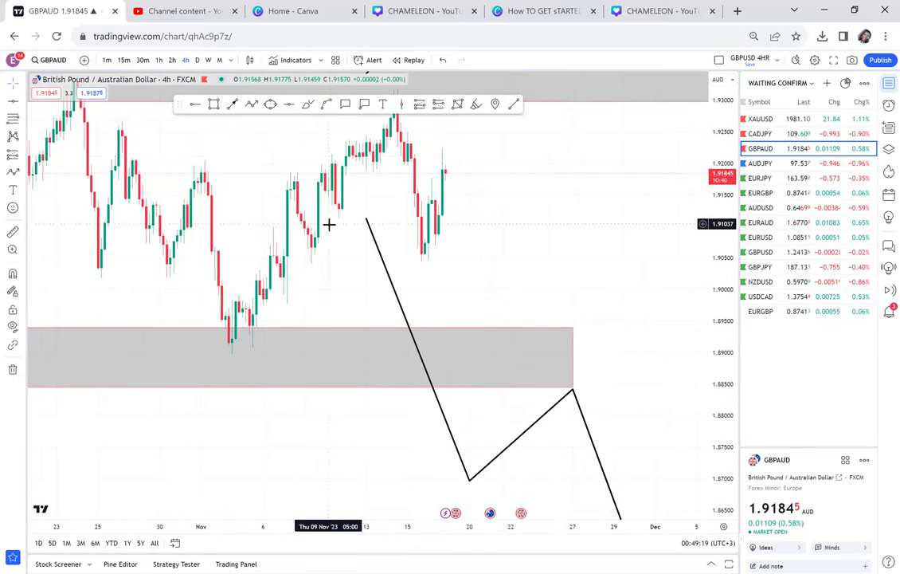
pyautogui.scroll(-3, 327, 224)
# Start the downward projection line at the lower zone's bottom edge near 1.8845
pyautogui.moveTo(362, 219); pyautogui.dragTo(418, 388)
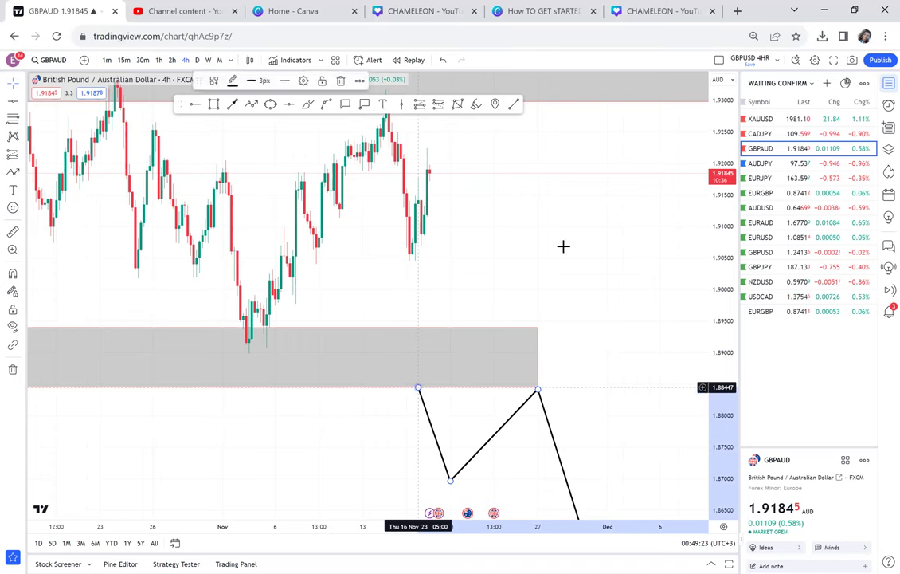
pyautogui.moveTo(544, 318); pyautogui.dragTo(546, 379)
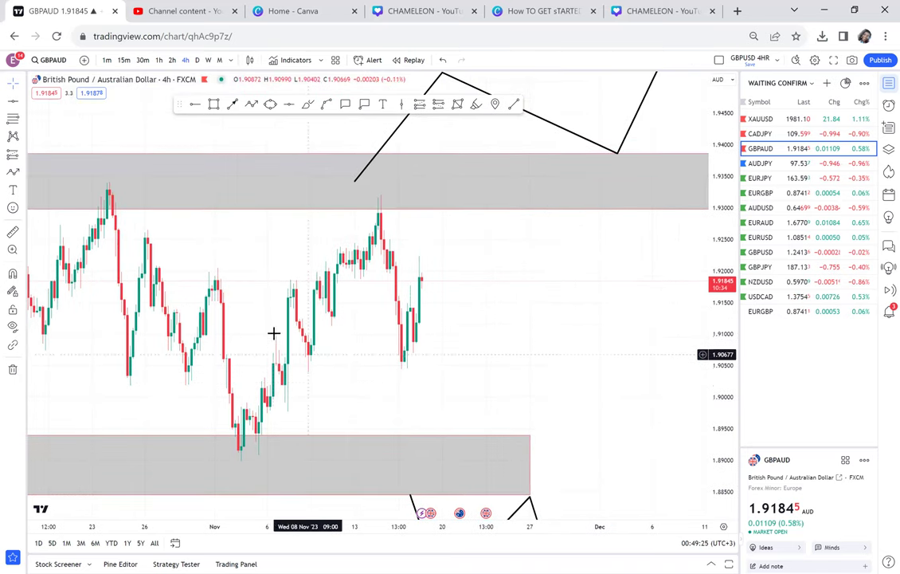
pyautogui.scroll(1, 518, 318)
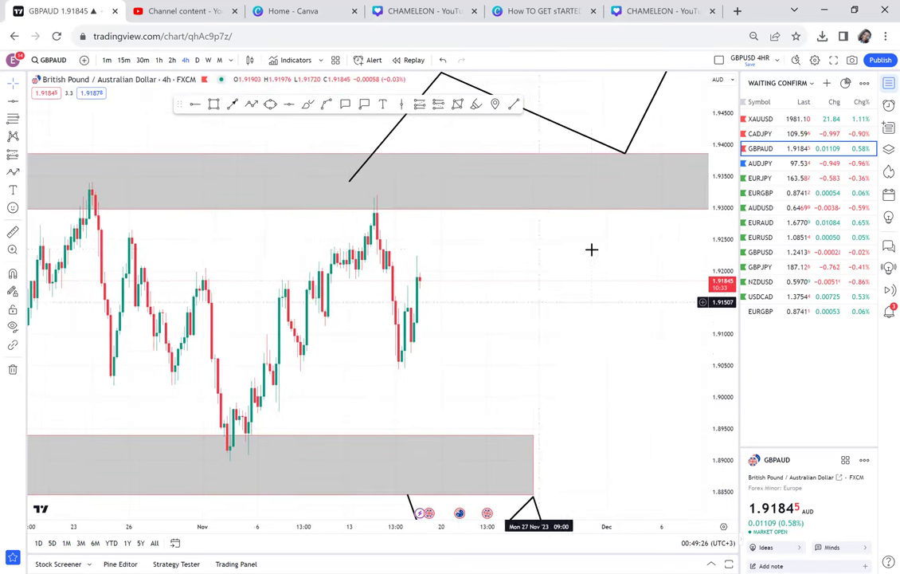
# Draw a small grey rectangle zone at the 1.905 level
pyautogui.click(214, 108)
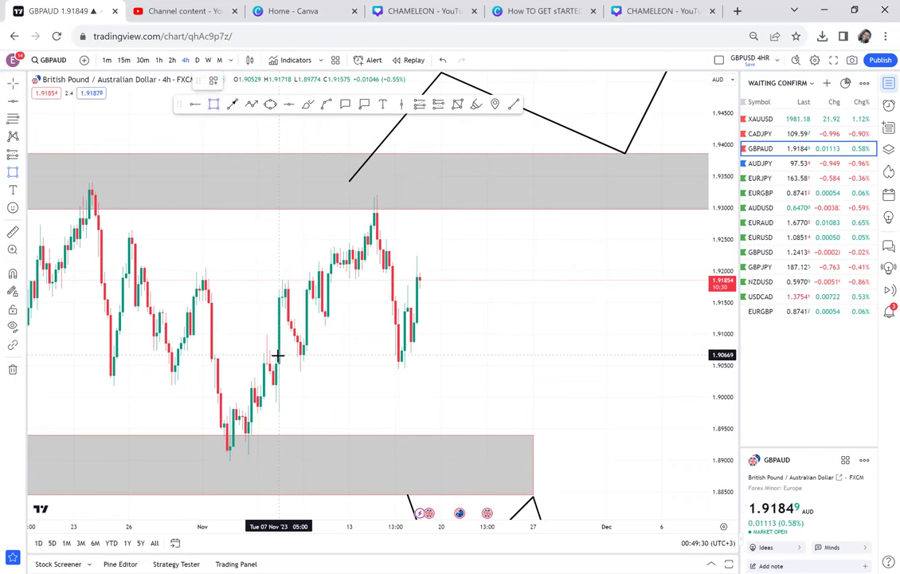
pyautogui.moveTo(279, 355); pyautogui.dragTo(347, 362)
pyautogui.moveTo(473, 375); pyautogui.dragTo(530, 372)
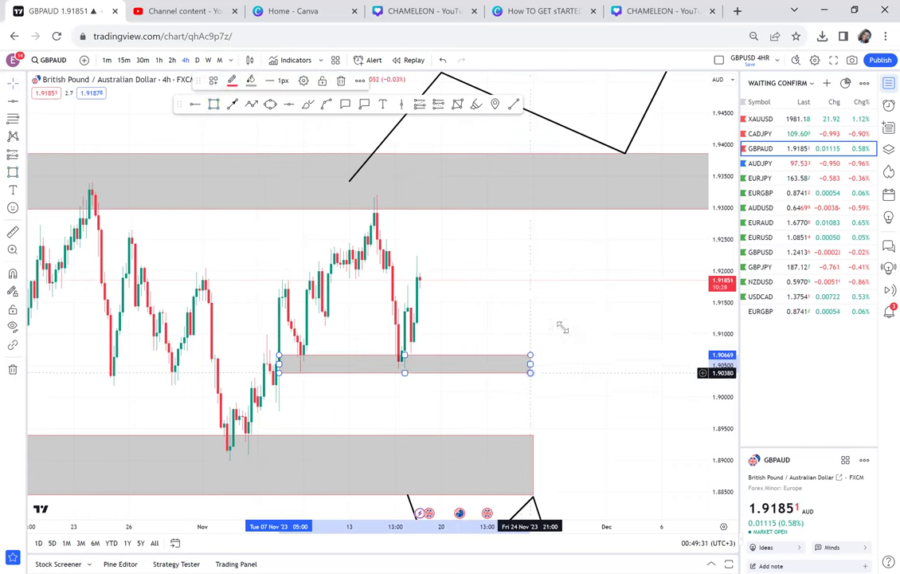
pyautogui.click(574, 304)
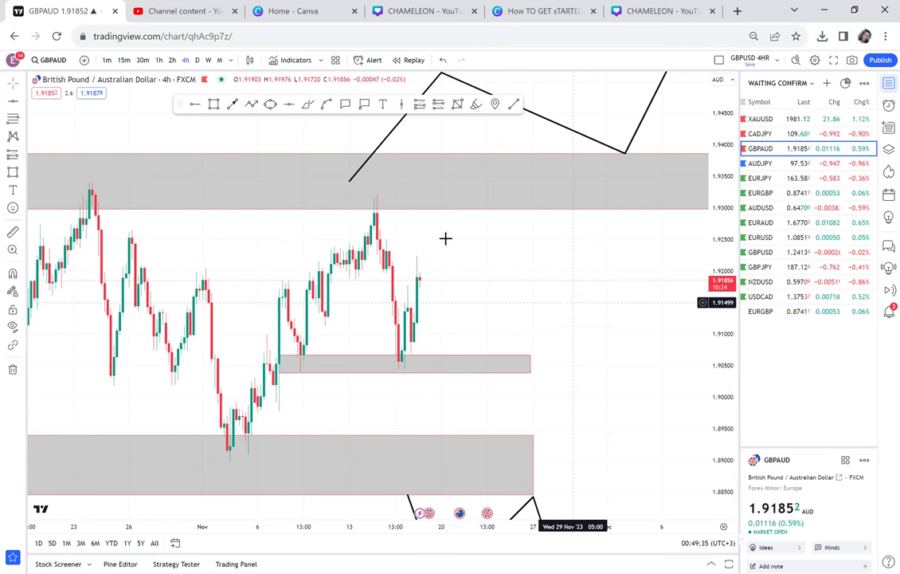
# Circle both price touches of the 1.905 zone with yellow ellipses
pyautogui.click(269, 109)
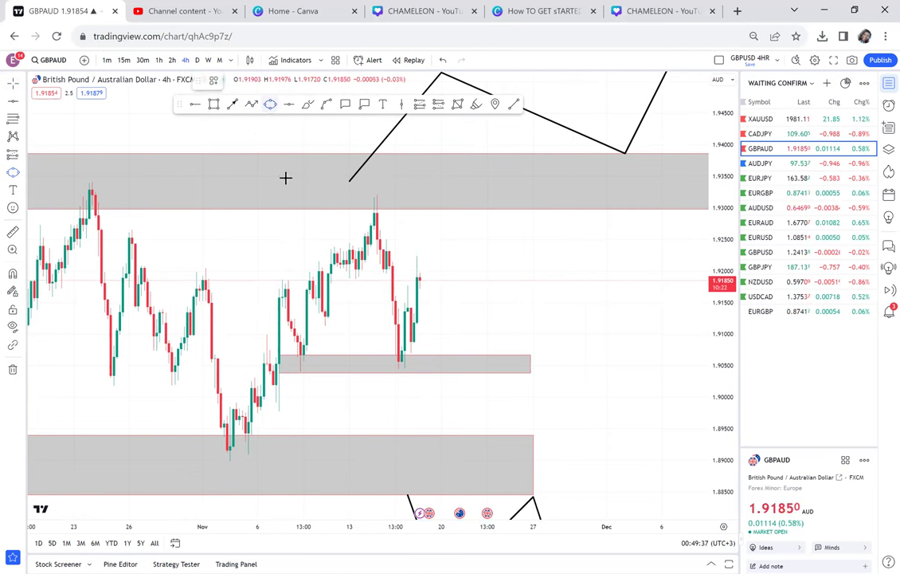
pyautogui.click(288, 367)
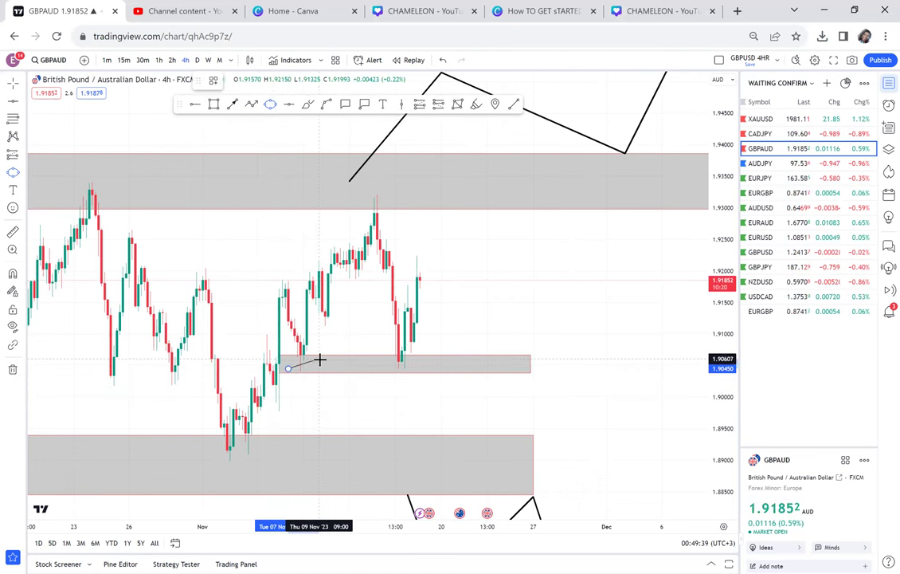
pyautogui.click(318, 358)
pyautogui.click(325, 376)
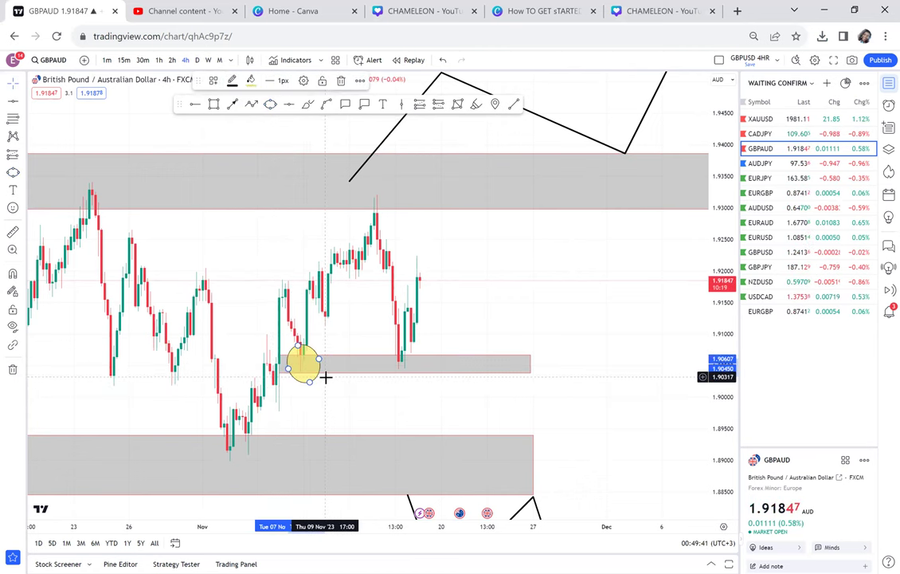
pyautogui.click(271, 104)
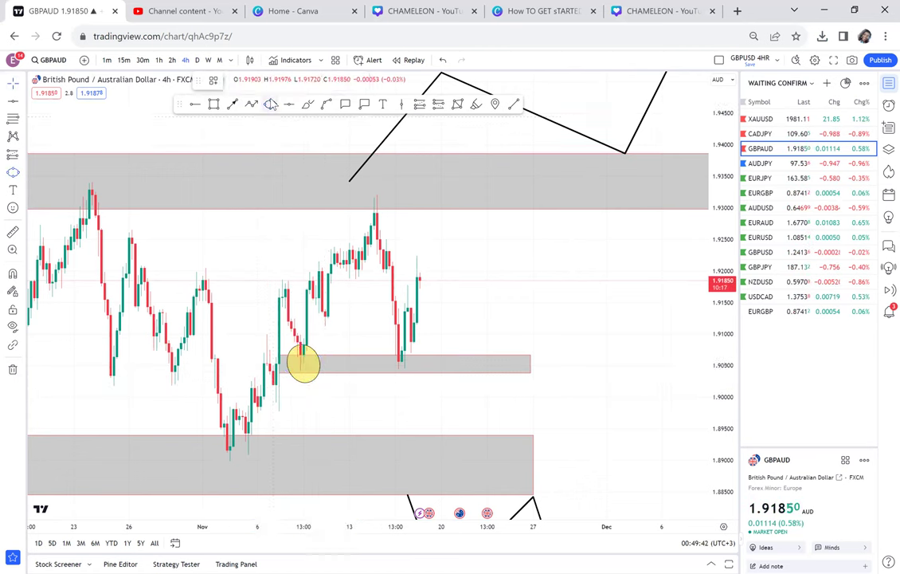
pyautogui.click(389, 366)
pyautogui.click(419, 362)
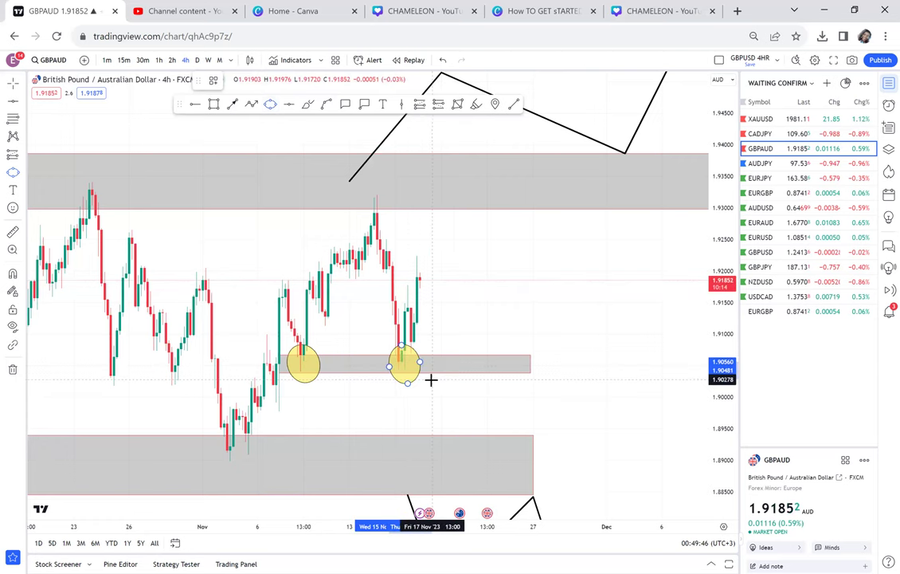
pyautogui.click(429, 377)
# Switch the chart back to daily candles
pyautogui.click(199, 60)
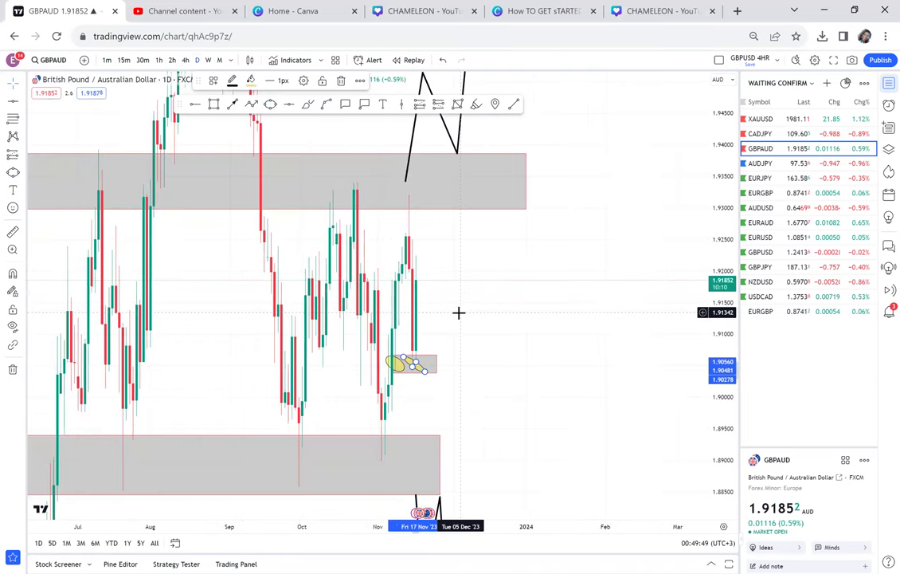
pyautogui.click(488, 276)
pyautogui.scroll(3, 507, 257)
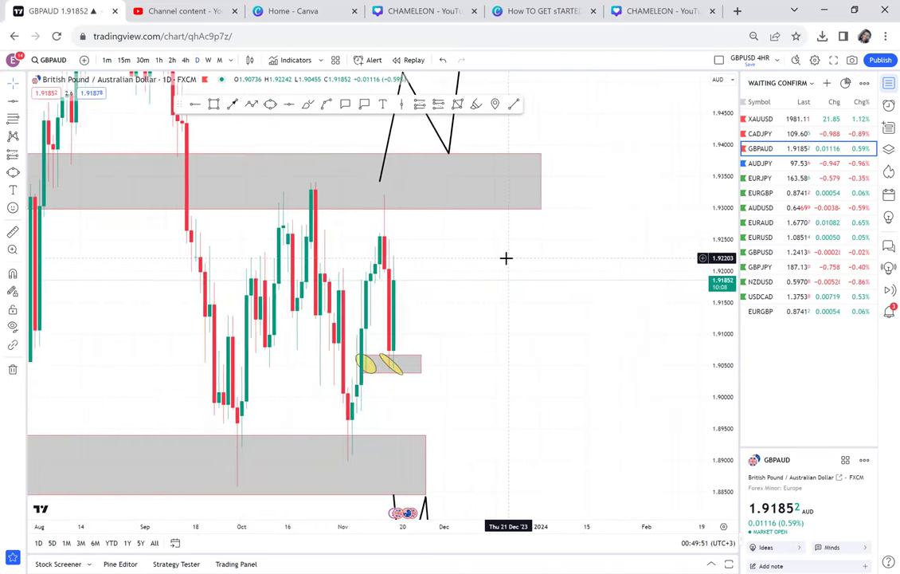
pyautogui.scroll(2, 506, 257)
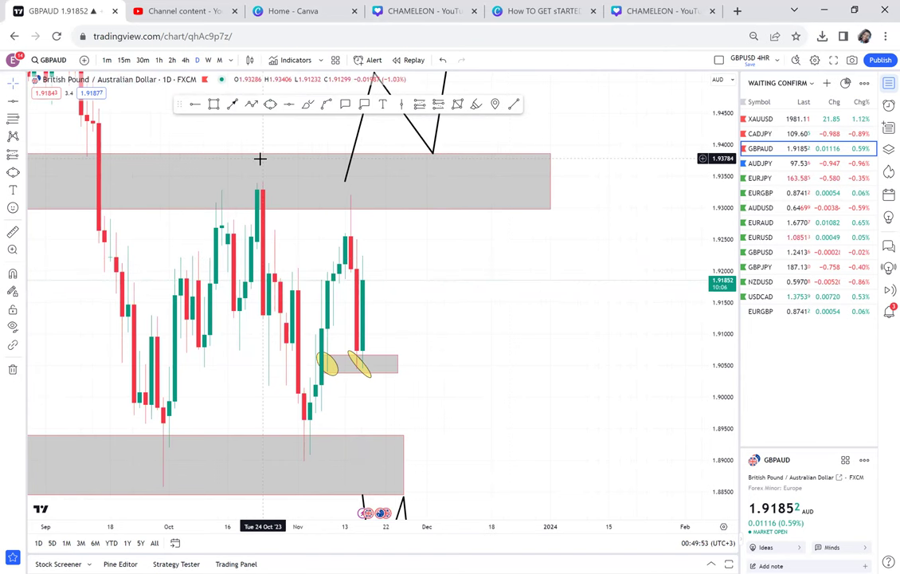
# Return to 4-hour candles and measure from the demand zone to the swing high
pyautogui.click(187, 60)
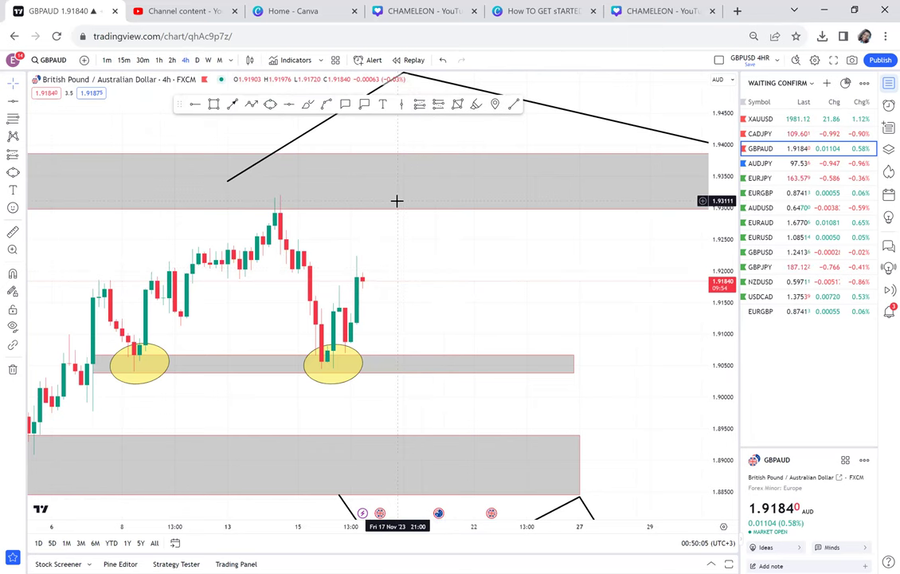
pyautogui.scroll(-5, 397, 200)
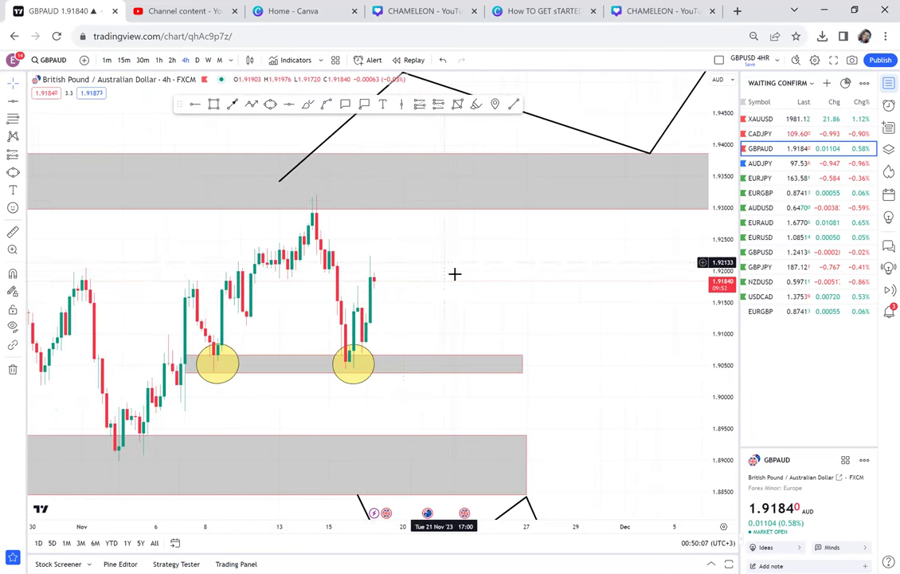
pyautogui.click(12, 232)
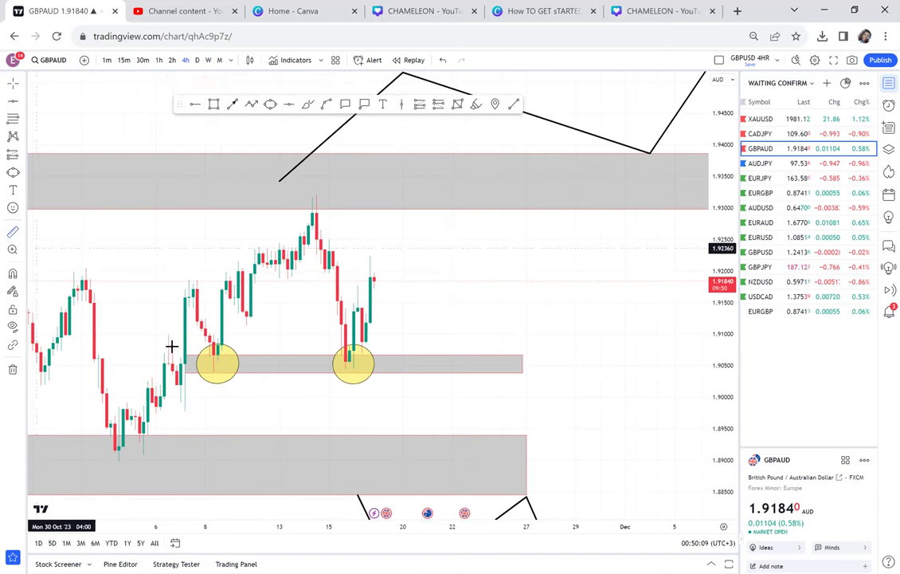
pyautogui.click(186, 368)
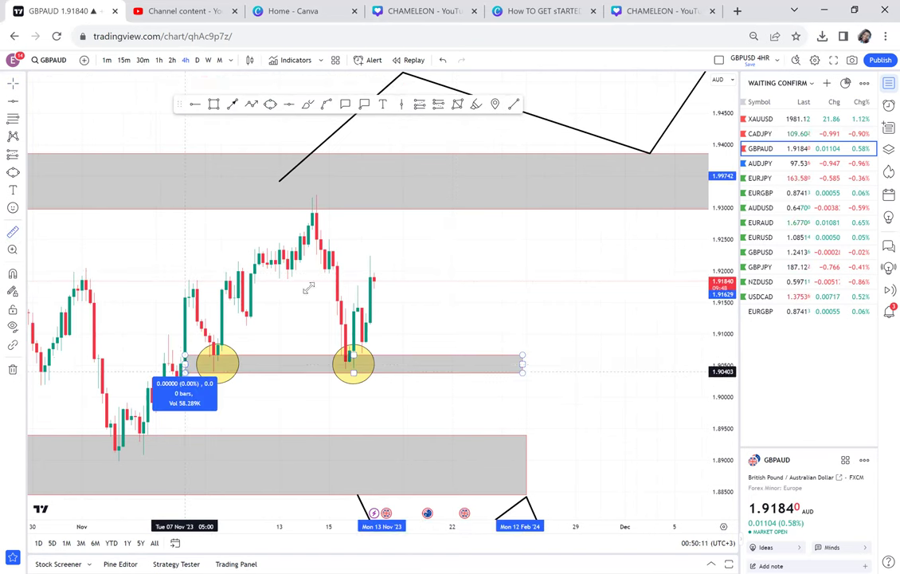
pyautogui.click(518, 196)
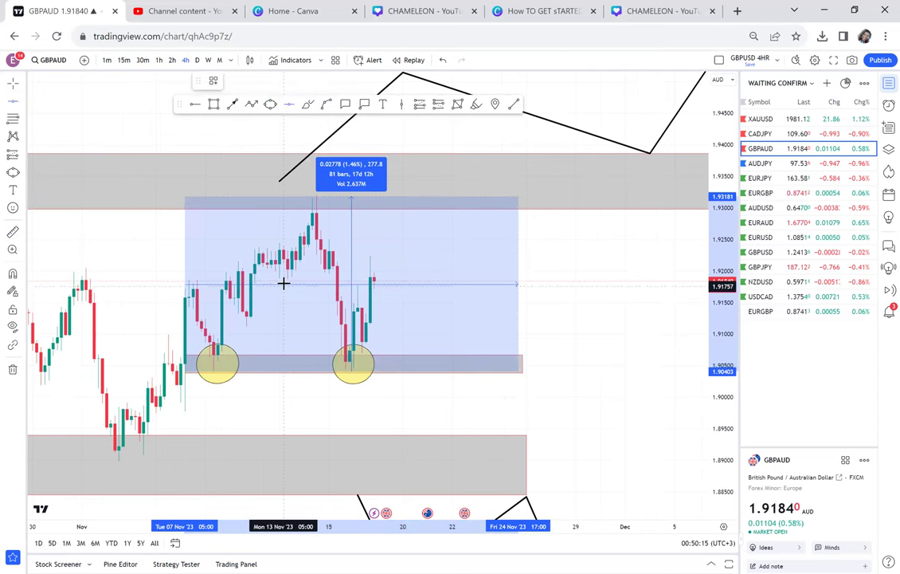
# Add a green horizontal line at current price and a red one at 1.93181
pyautogui.hotkey('alt', 'h')
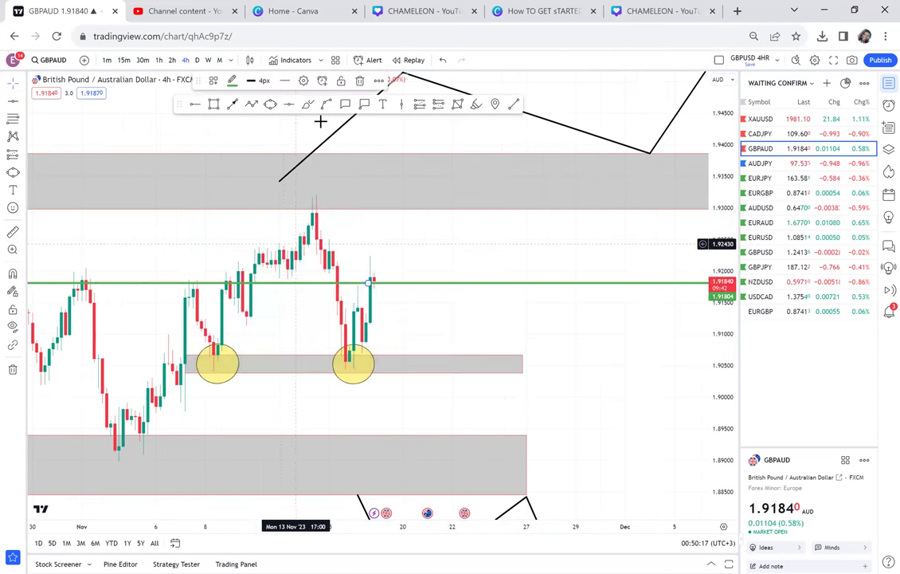
pyautogui.click(305, 221)
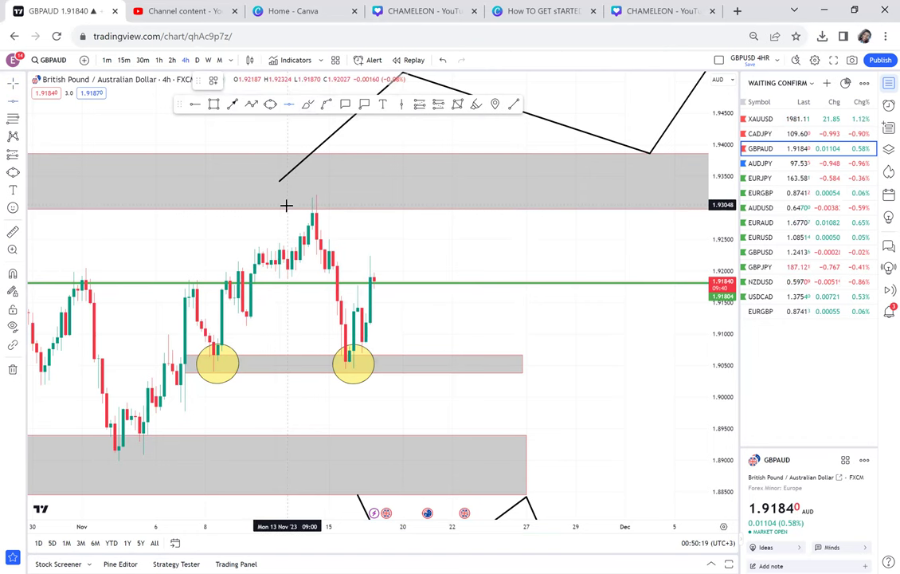
pyautogui.hotkey('alt', 'h')
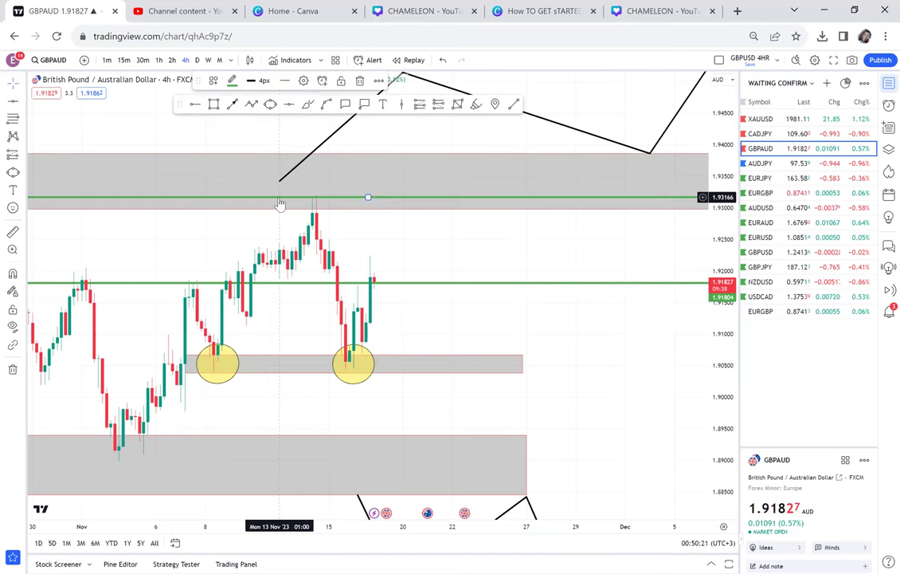
pyautogui.click(232, 80)
pyautogui.click(234, 114)
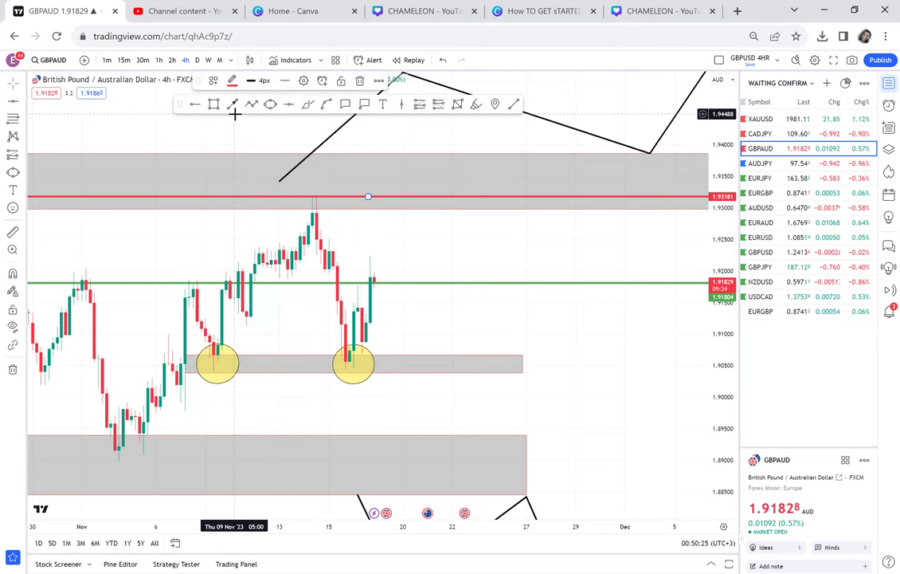
pyautogui.scroll(-1, 398, 241)
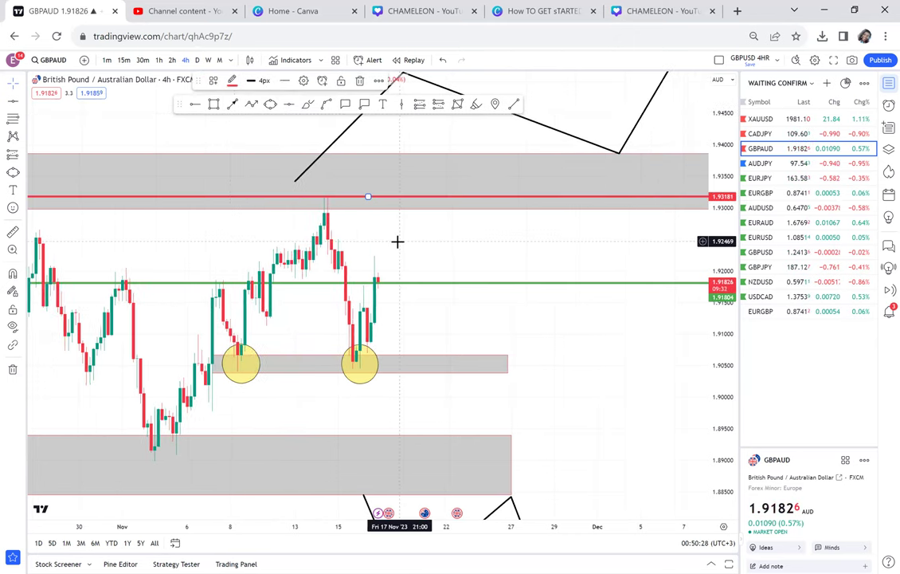
pyautogui.click(402, 241)
pyautogui.scroll(-1, 407, 241)
pyautogui.scroll(1, 407, 241)
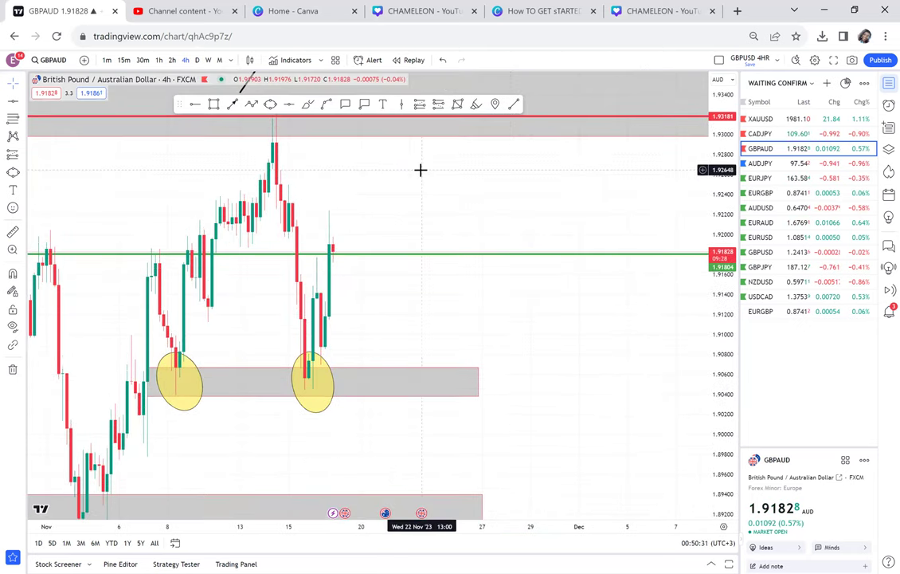
# Measure the price distance from the green line up to the red line
pyautogui.moveTo(400, 282); pyautogui.dragTo(383, 381)
pyautogui.click(13, 231)
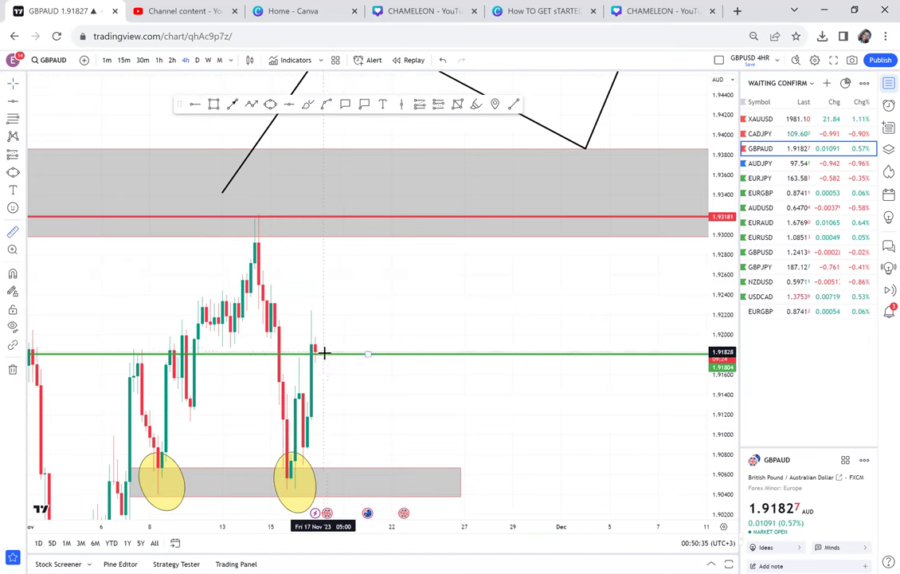
pyautogui.click(324, 351)
pyautogui.click(391, 218)
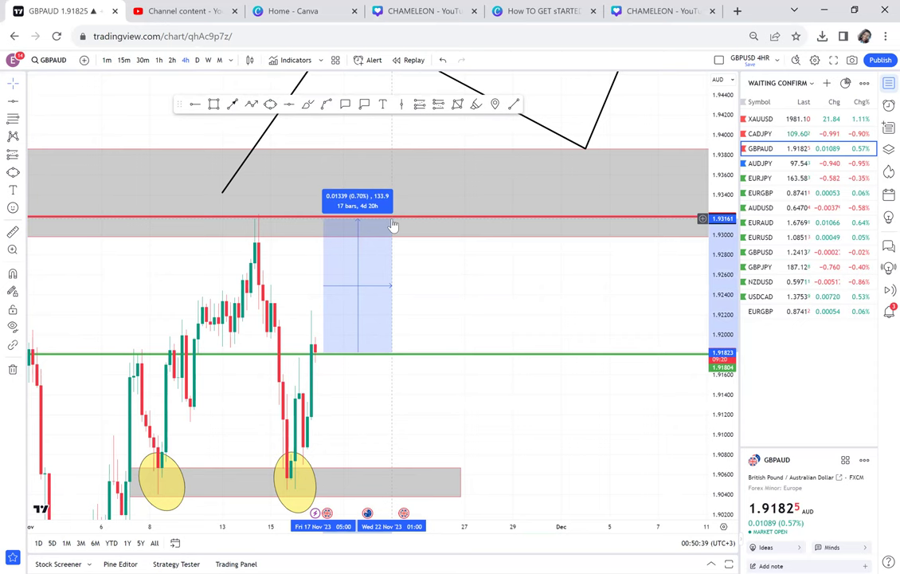
pyautogui.click(437, 306)
# Draw a small grey zone around 1.9231–1.9251 just under the swing high
pyautogui.moveTo(453, 289); pyautogui.dragTo(461, 230)
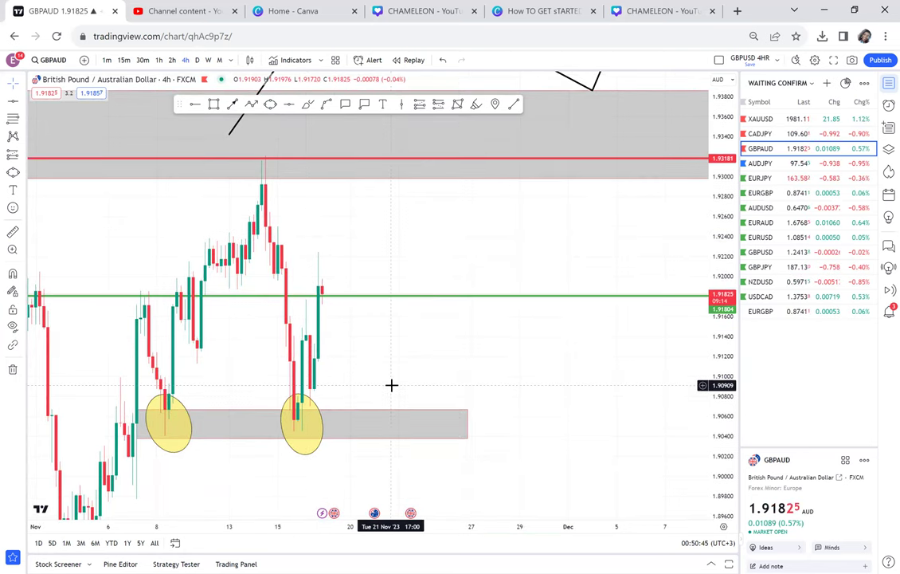
pyautogui.moveTo(415, 244); pyautogui.dragTo(485, 268)
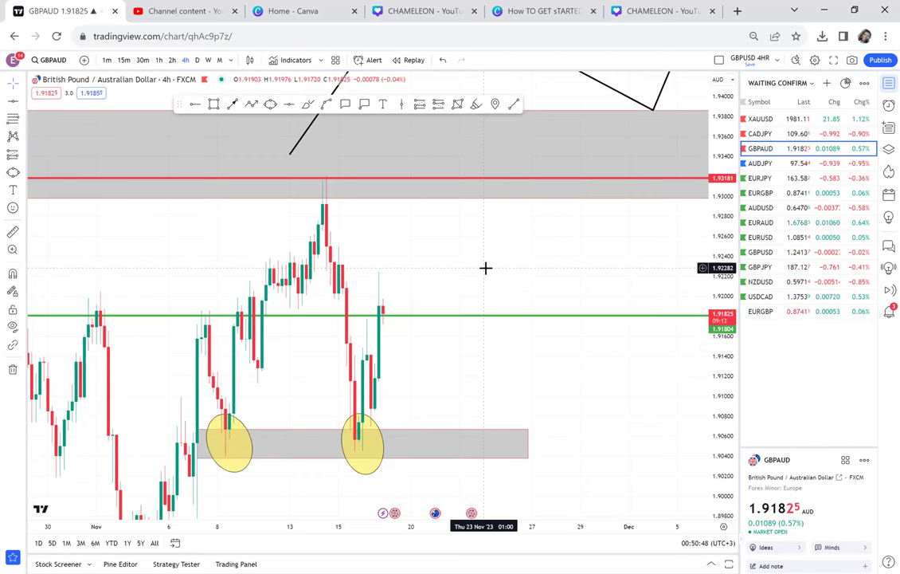
pyautogui.scroll(2, 484, 268)
pyautogui.scroll(2, 484, 267)
pyautogui.moveTo(485, 267); pyautogui.dragTo(574, 250)
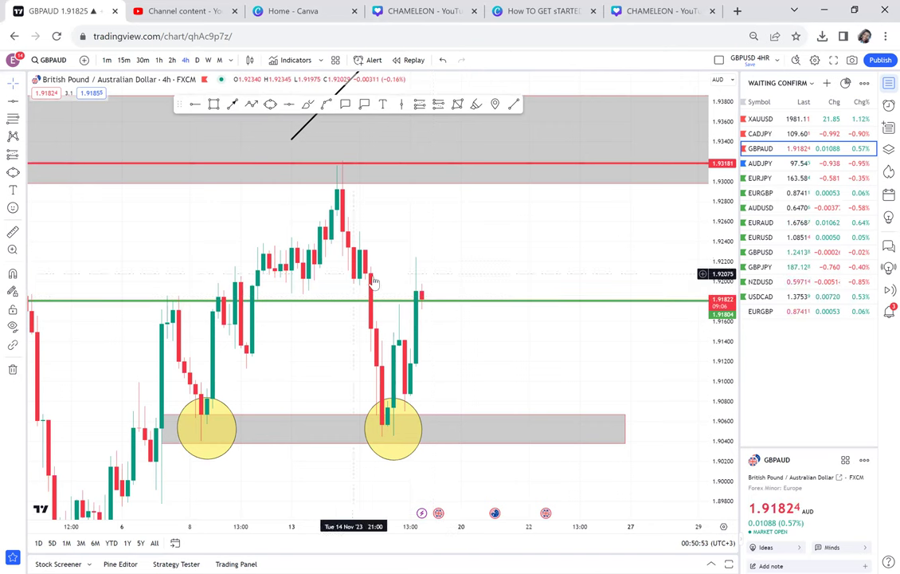
pyautogui.click(213, 104)
pyautogui.moveTo(336, 230)
pyautogui.mouseDown()
pyautogui.moveTo(461, 255)
pyautogui.moveTo(486, 248)
pyautogui.mouseUp()
# Delete the new zone and switch the chart to 2-hour candles
pyautogui.press('Delete')
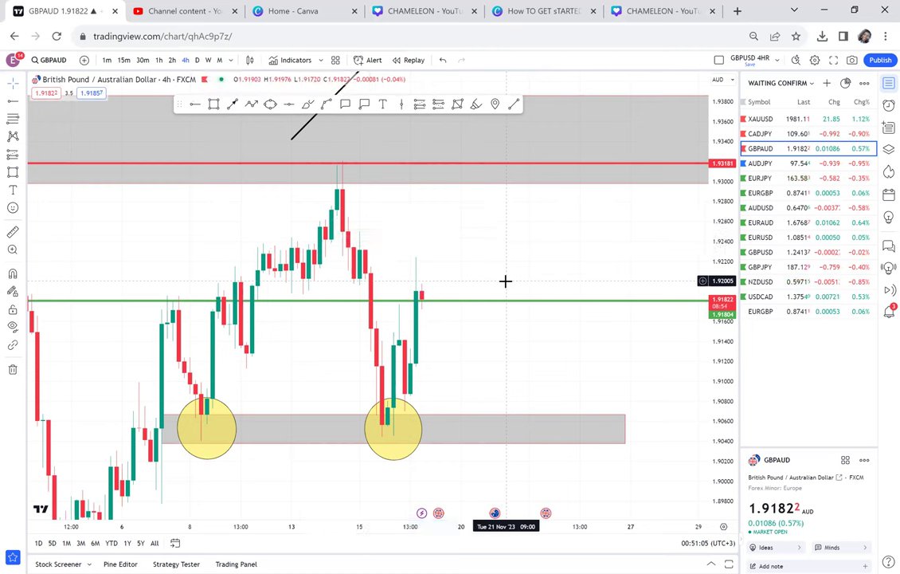
pyautogui.click(172, 60)
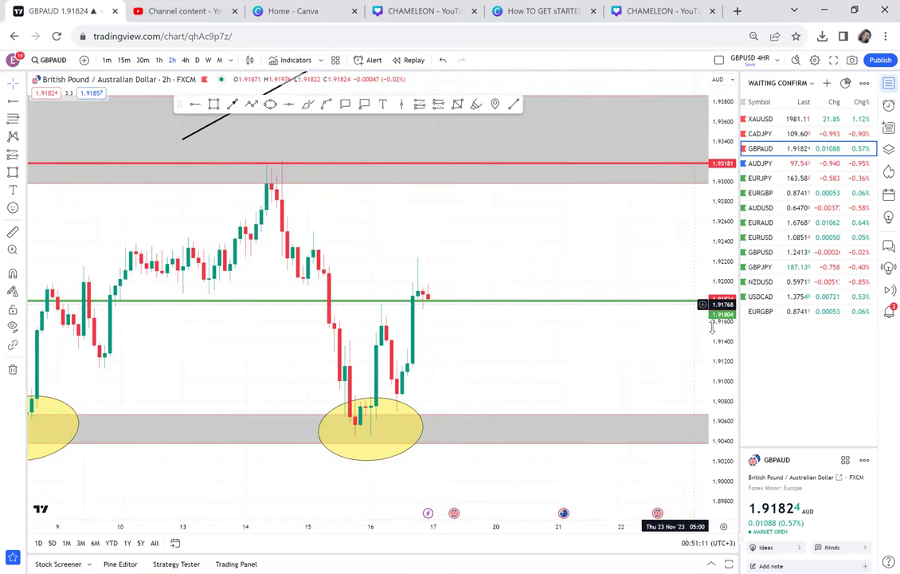
pyautogui.scroll(-1, 662, 188)
pyautogui.moveTo(492, 203); pyautogui.dragTo(438, 205)
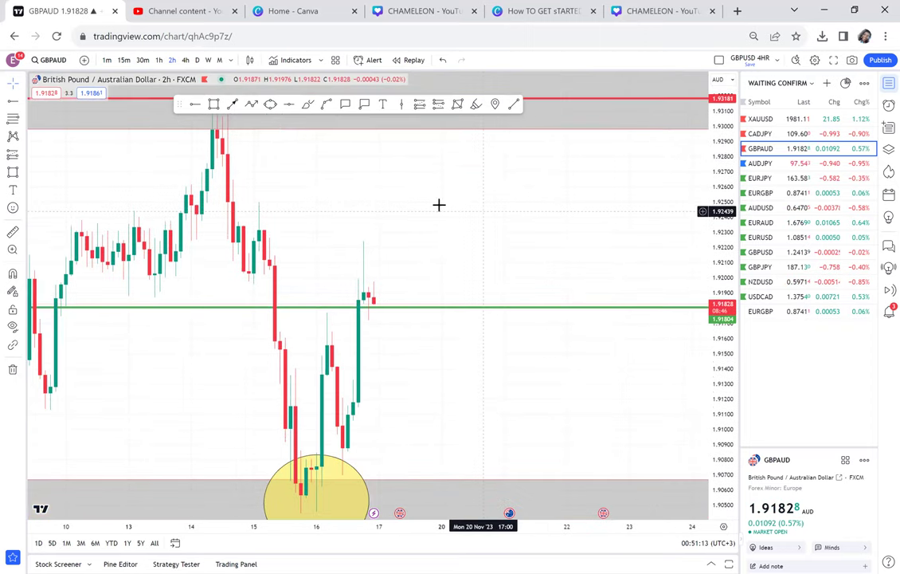
# Redraw the grey zone at about 1.9233–1.9251 beneath the swing high
pyautogui.click(223, 103)
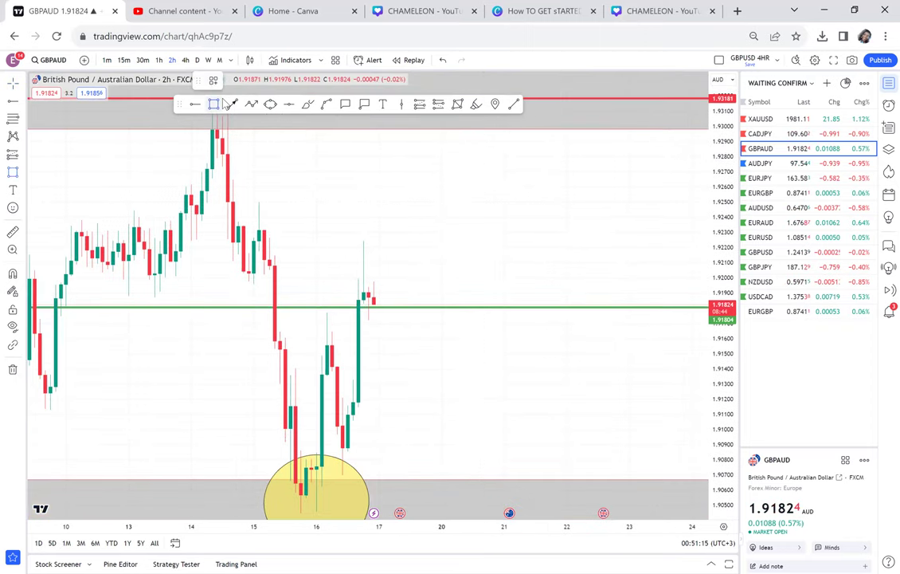
pyautogui.click(206, 201)
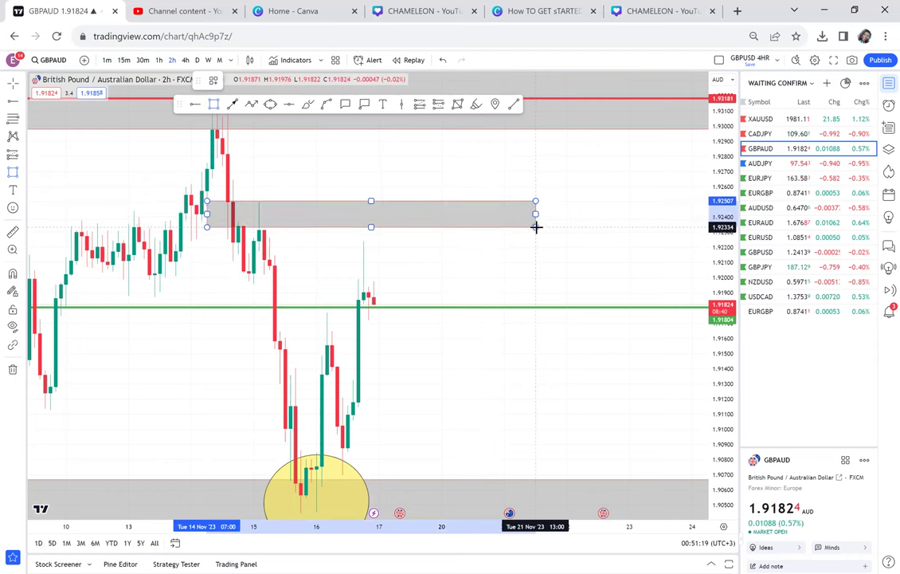
pyautogui.click(535, 226)
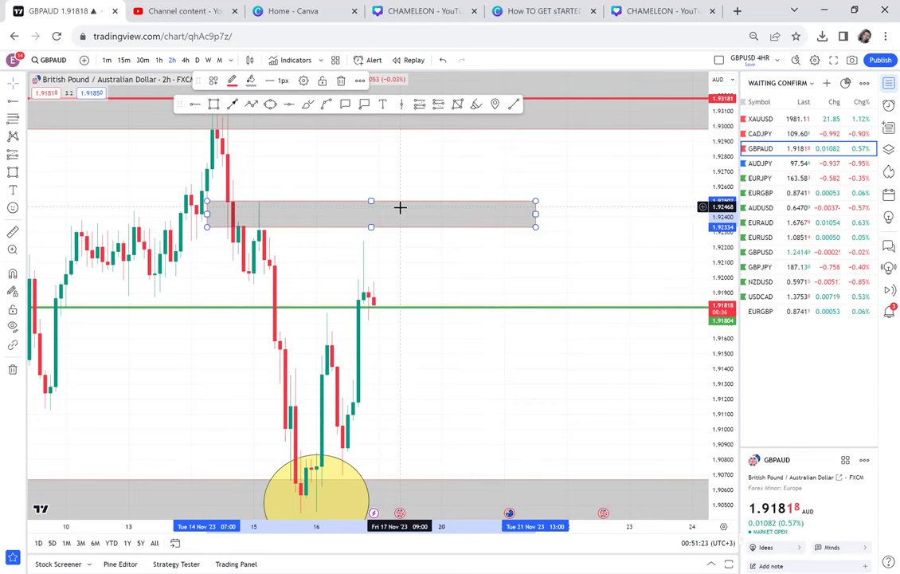
pyautogui.moveTo(319, 272); pyautogui.dragTo(395, 267)
pyautogui.scroll(2, 395, 266)
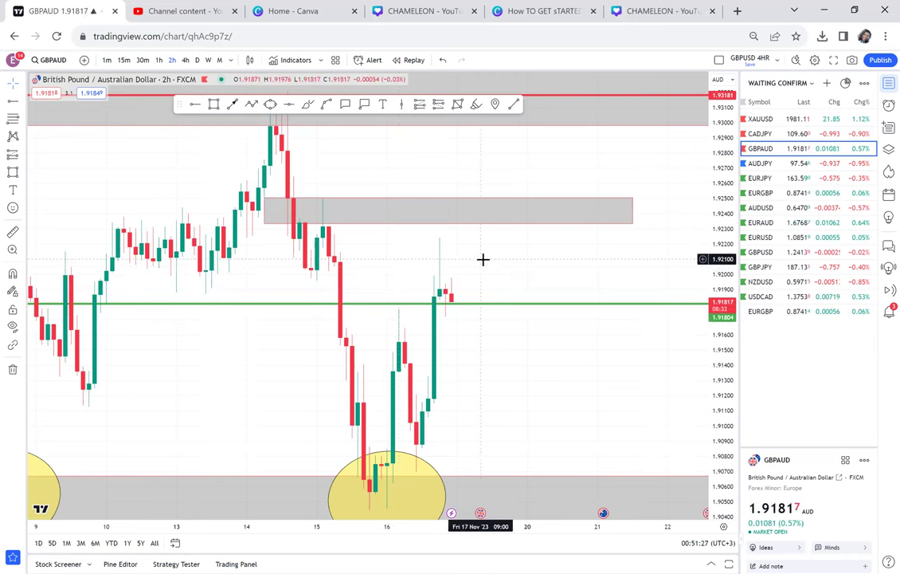
pyautogui.moveTo(711, 203); pyautogui.dragTo(589, 218)
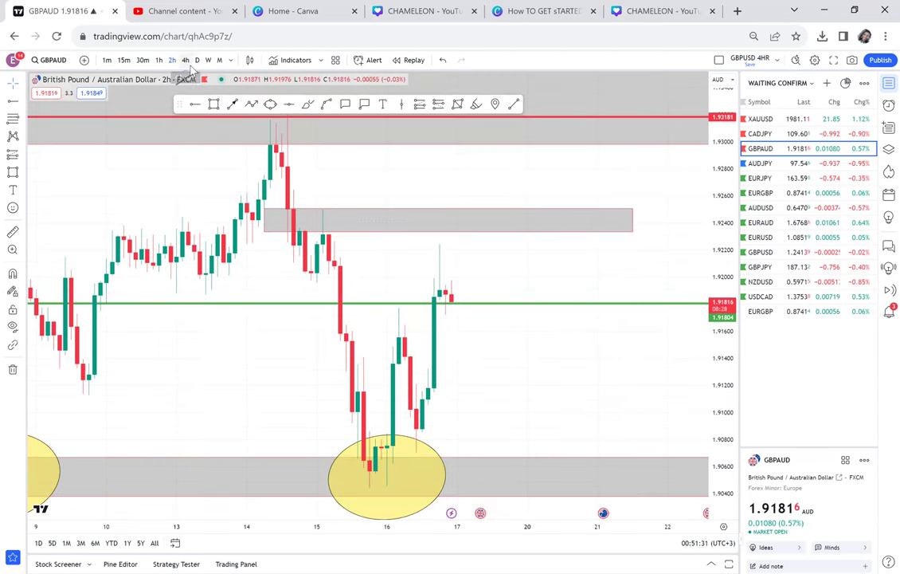
pyautogui.click(185, 59)
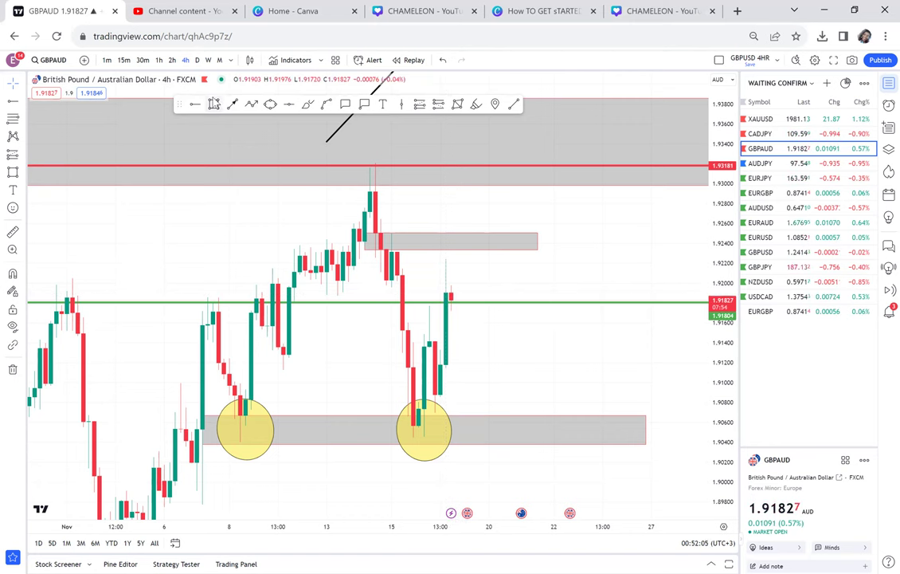
pyautogui.click(175, 64)
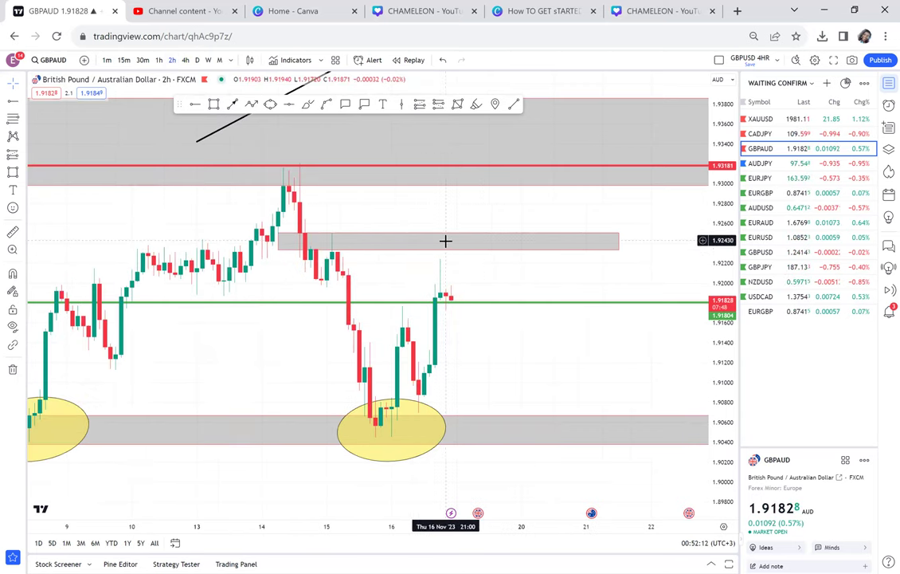
# Switch to 1-hour candles and reshape the upper grey zone
pyautogui.click(159, 60)
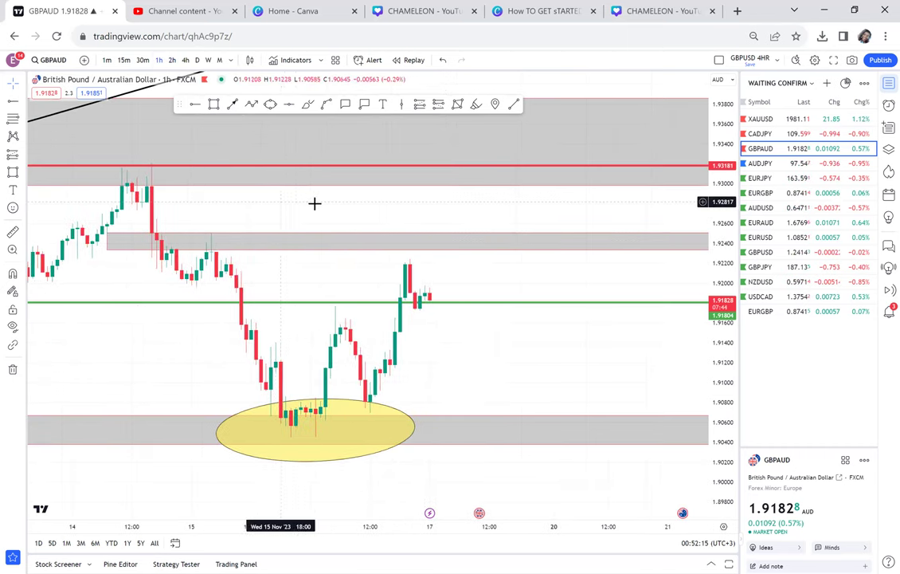
pyautogui.moveTo(721, 271); pyautogui.dragTo(478, 207)
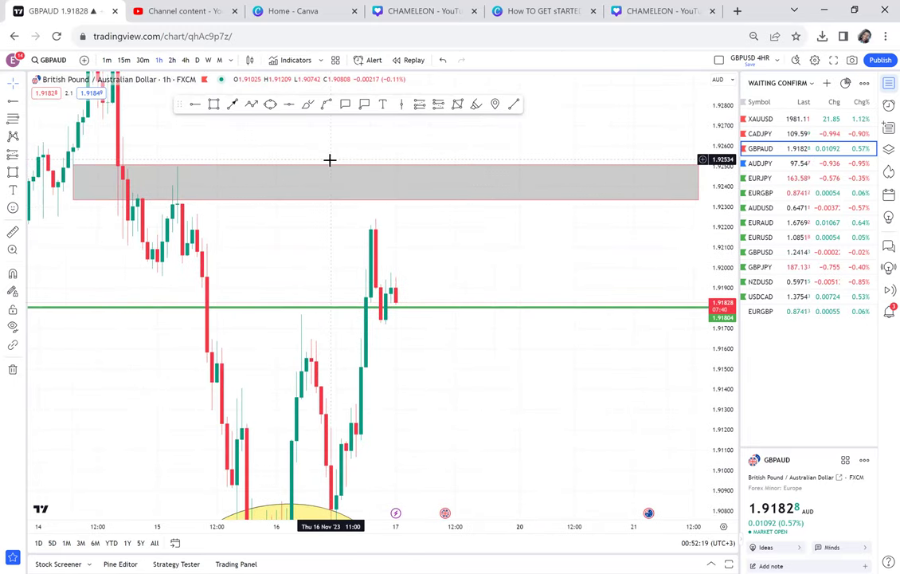
pyautogui.moveTo(332, 173); pyautogui.dragTo(373, 193)
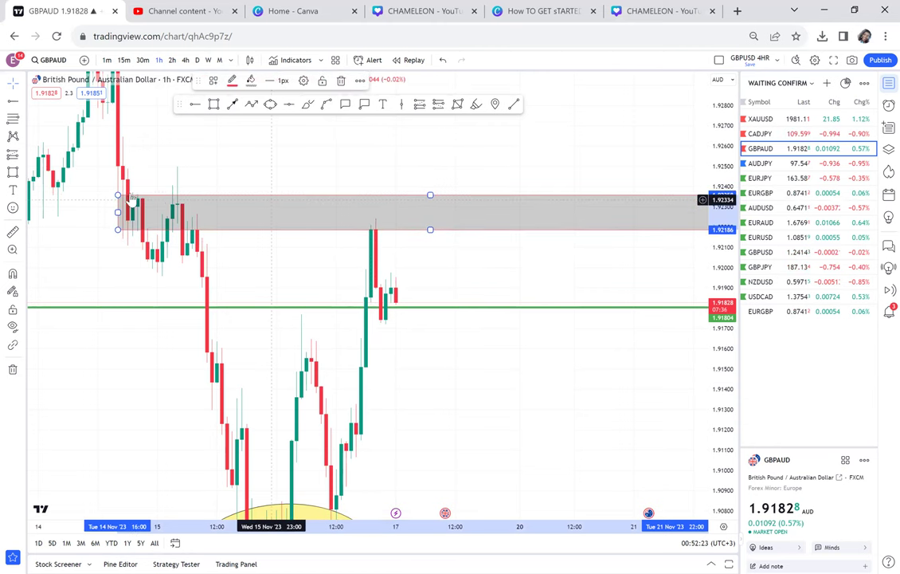
pyautogui.moveTo(118, 194); pyautogui.dragTo(168, 211)
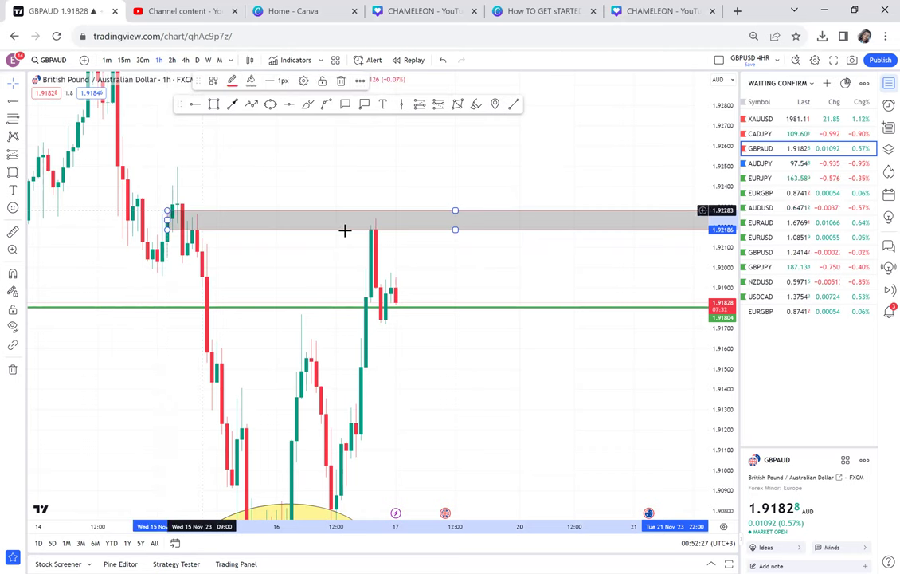
pyautogui.moveTo(698, 265); pyautogui.dragTo(709, 194)
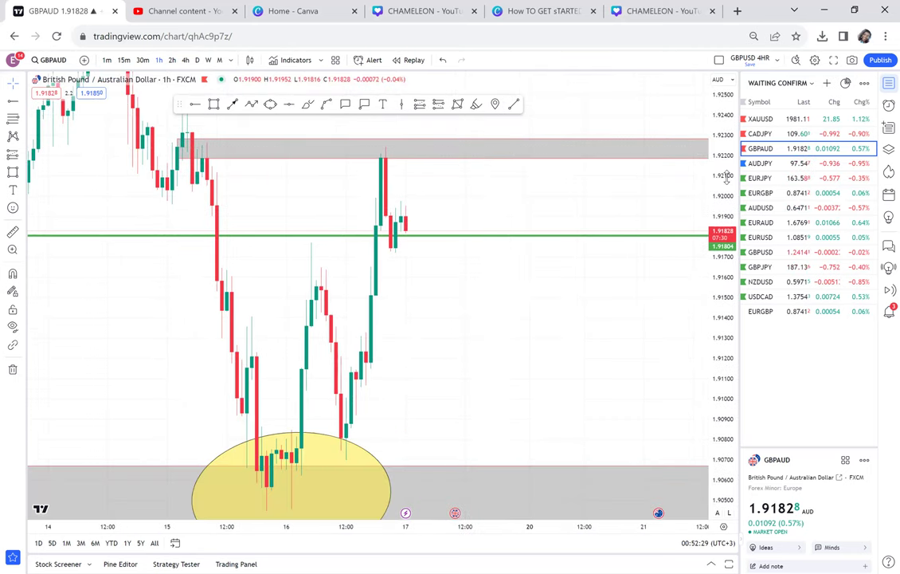
pyautogui.scroll(-2, 712, 193)
# Circle the upper zone's left touch and the tall candle's top wick with small ellipses
pyautogui.click(270, 104)
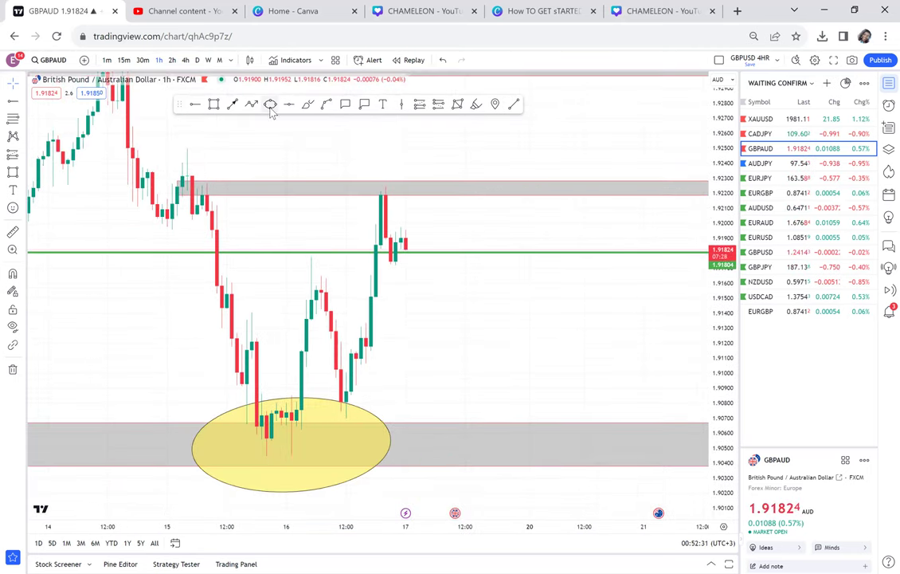
pyautogui.click(221, 182)
pyautogui.click(241, 179)
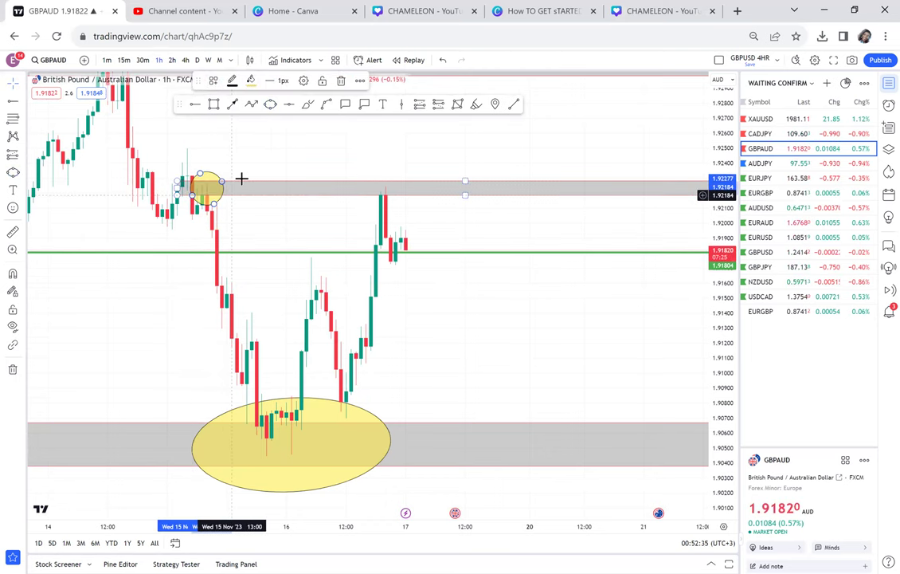
pyautogui.click(271, 105)
pyautogui.click(378, 196)
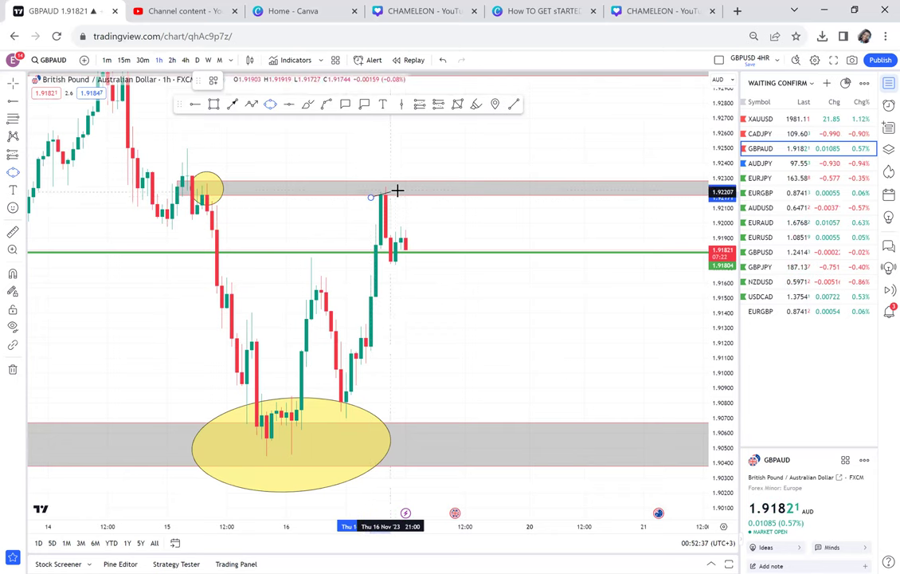
pyautogui.click(404, 195)
pyautogui.click(405, 142)
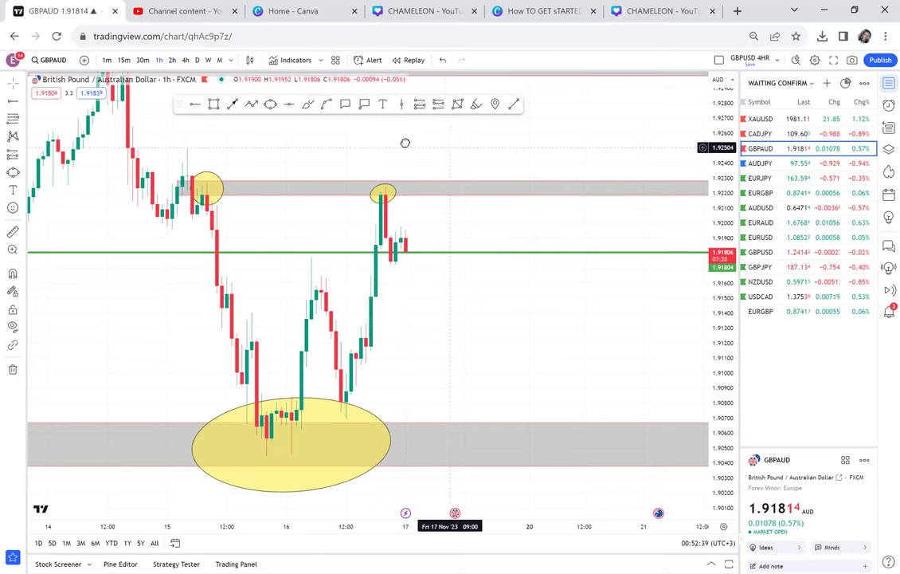
pyautogui.scroll(2, 405, 143)
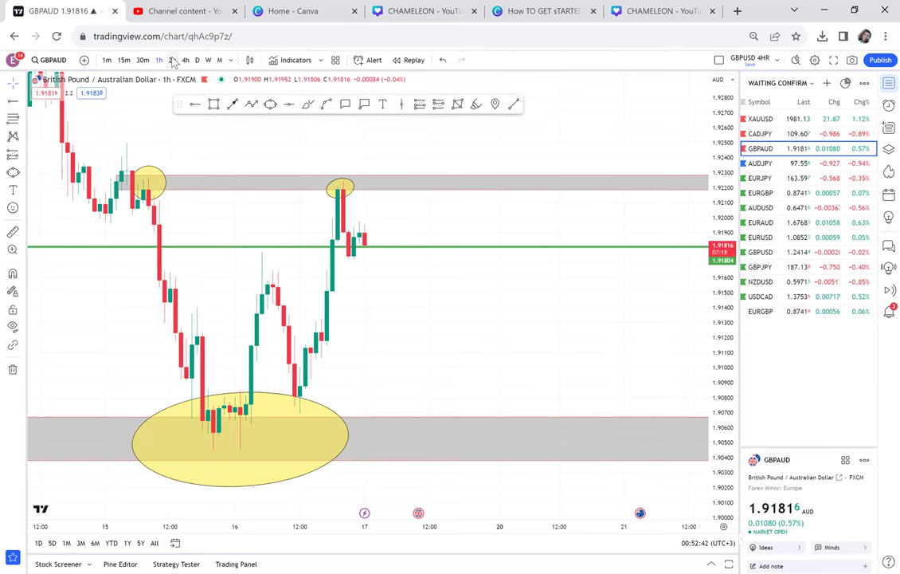
# Check the zone on 2-hour and 4-hour candles, then return to 1-hour
pyautogui.click(172, 60)
pyautogui.click(301, 188)
pyautogui.click(311, 199)
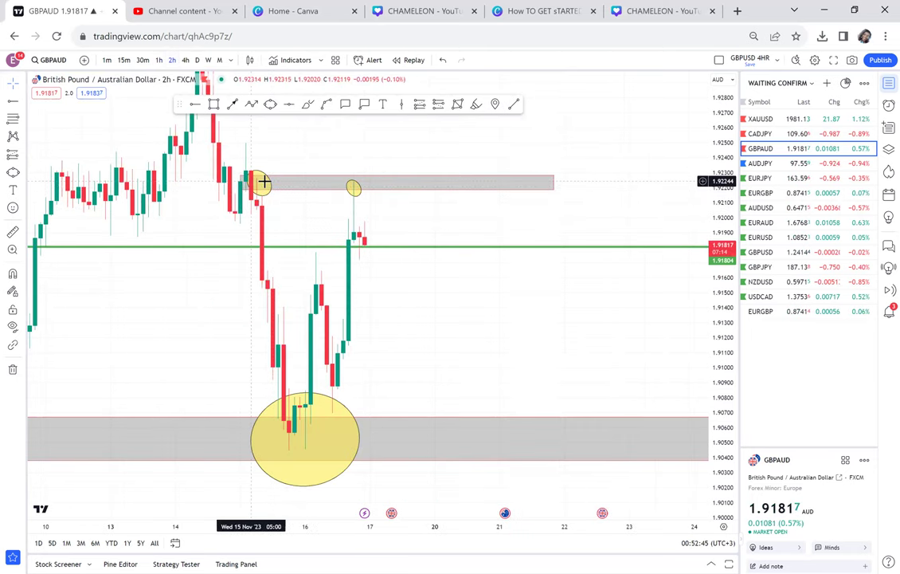
pyautogui.click(185, 60)
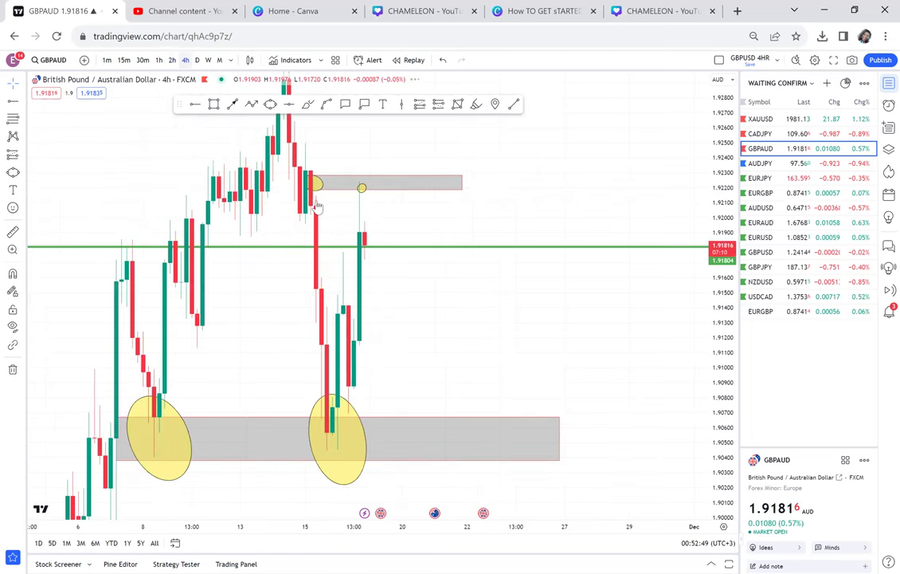
pyautogui.click(361, 187)
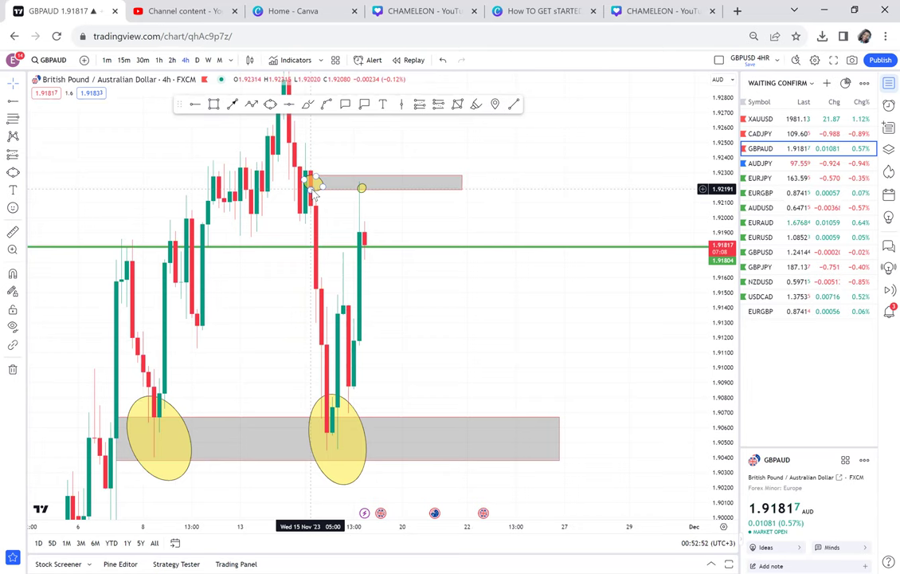
pyautogui.click(159, 61)
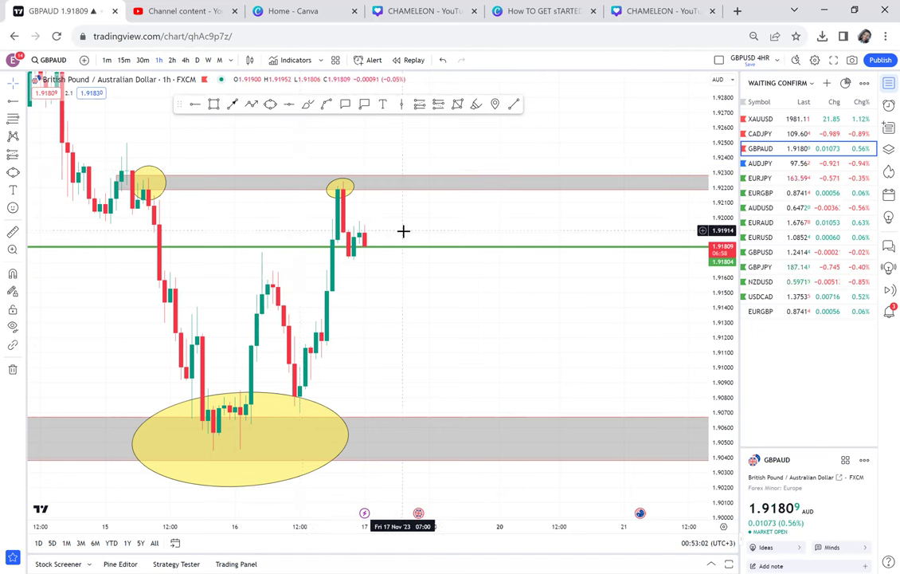
# Measure between the zones and add a blue horizontal target line at 1.91355
pyautogui.click(12, 232)
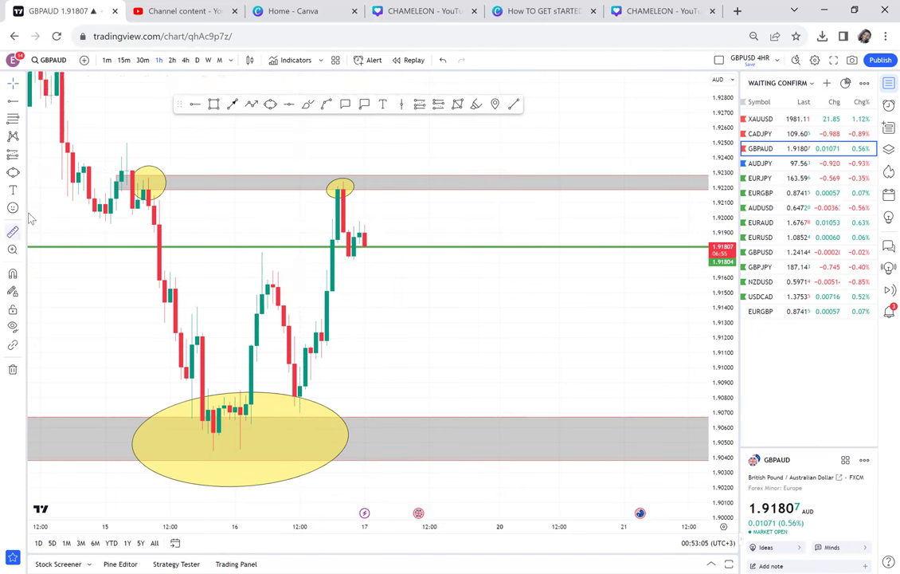
pyautogui.click(113, 178)
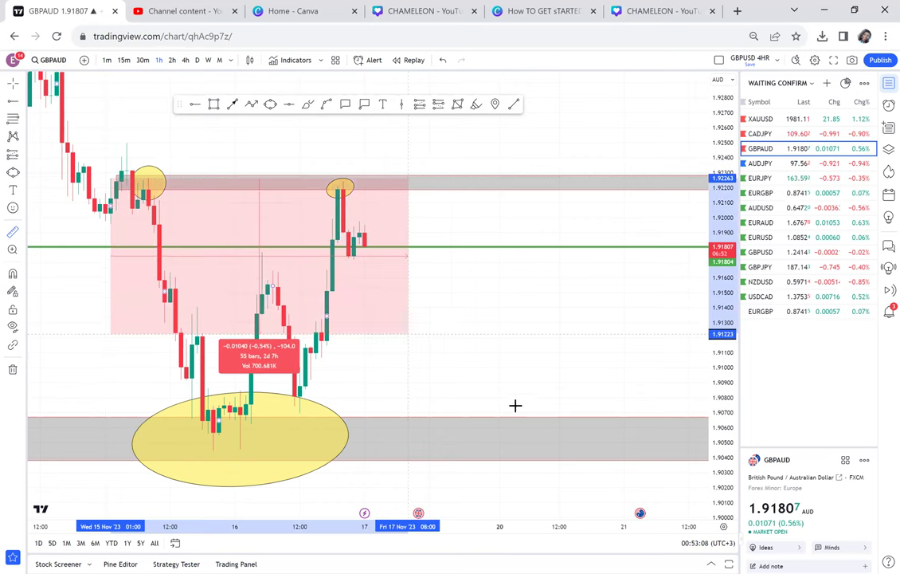
pyautogui.click(569, 456)
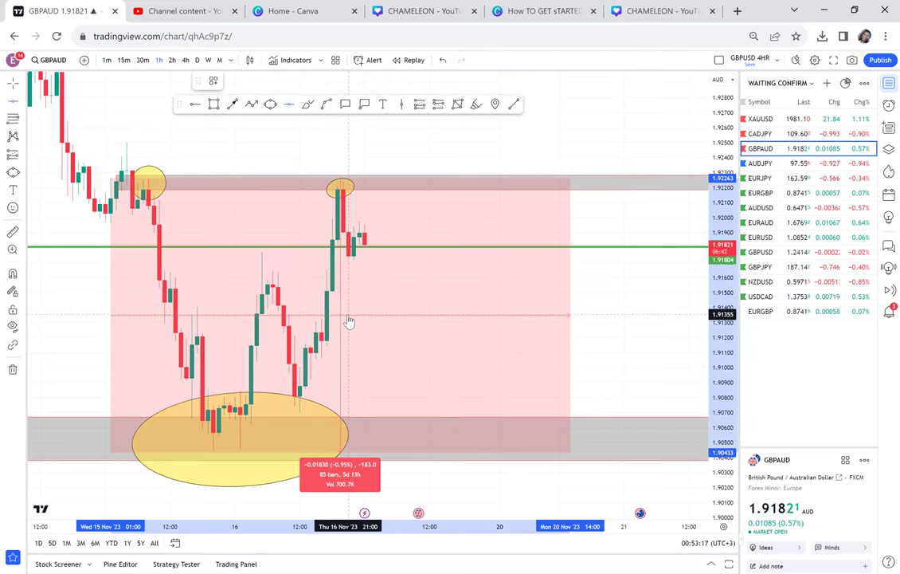
pyautogui.click(349, 315)
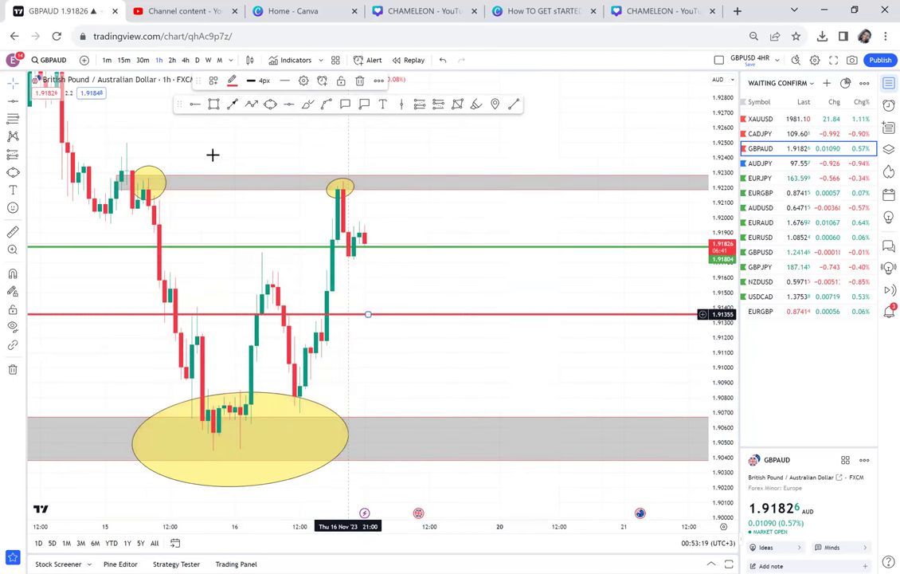
pyautogui.click(231, 82)
pyautogui.click(273, 123)
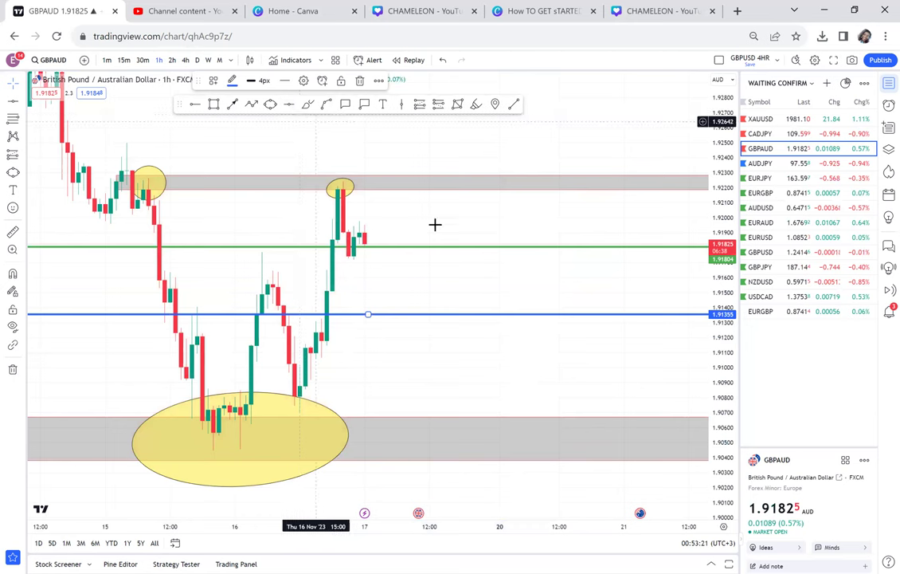
# Delete the green line and add a black horizontal entry ray at 1.91727
pyautogui.click(394, 249)
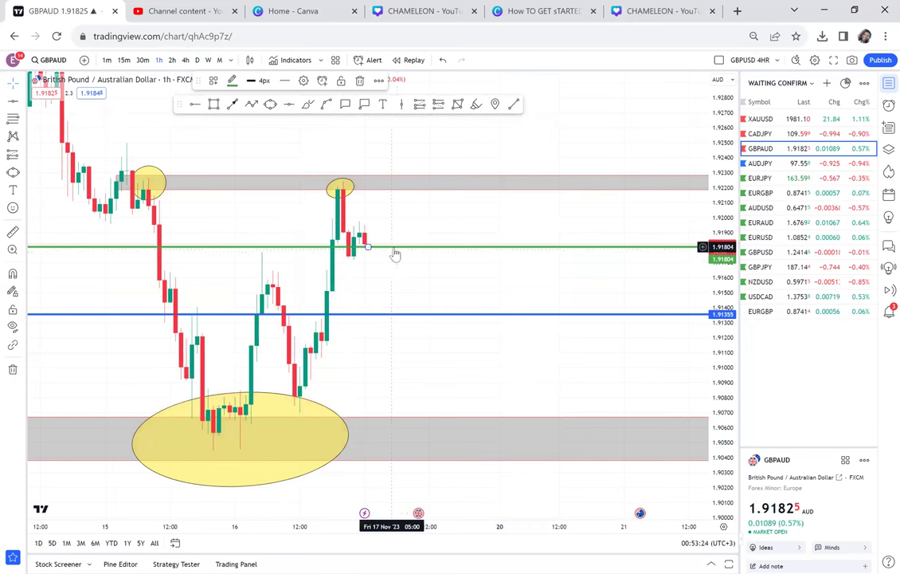
pyautogui.press('Delete')
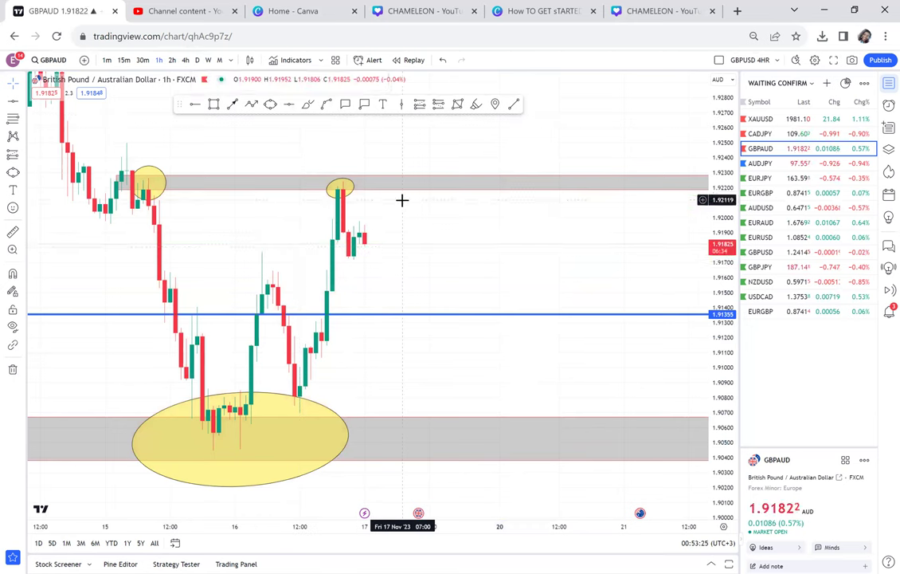
pyautogui.scroll(1, 401, 199)
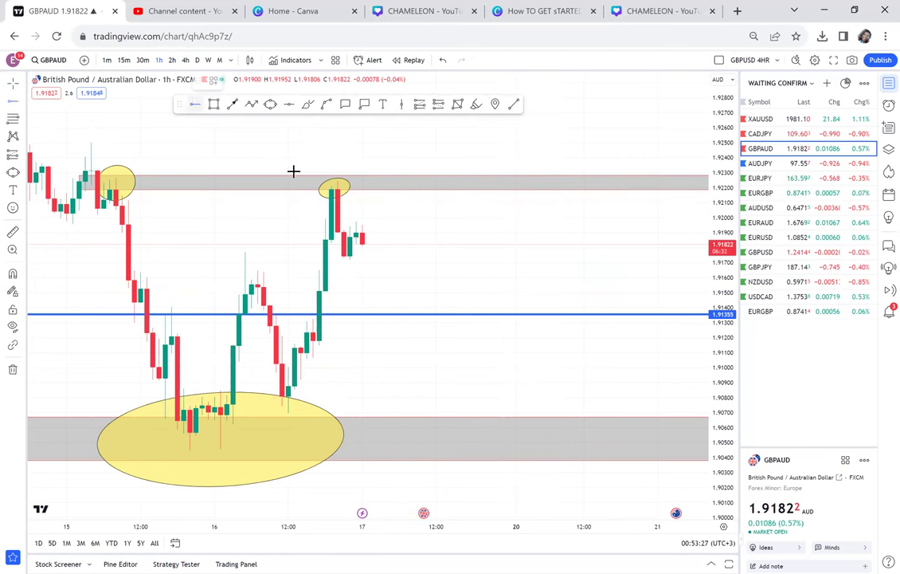
pyautogui.click(318, 259)
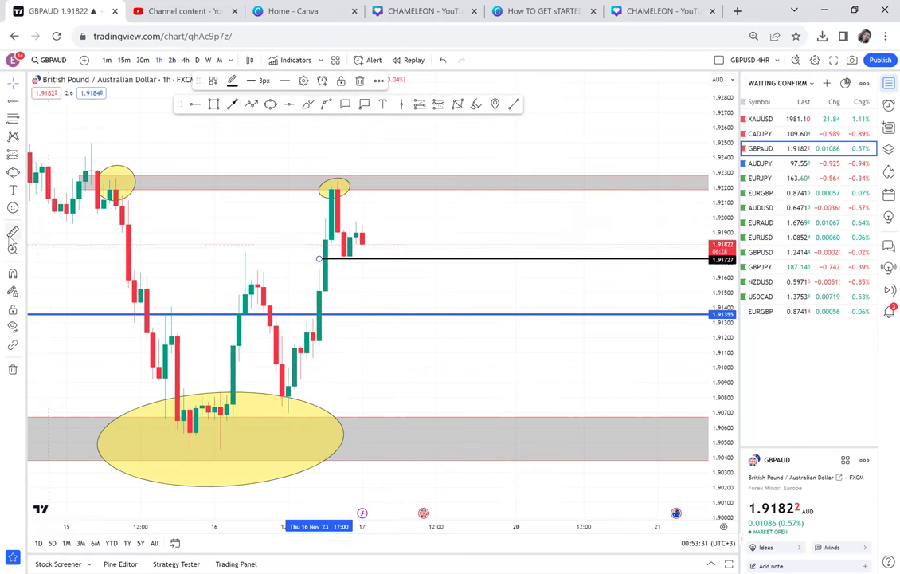
# Measure the distance from the 1.91727 entry ray down to the blue target line
pyautogui.click(13, 233)
pyautogui.click(371, 263)
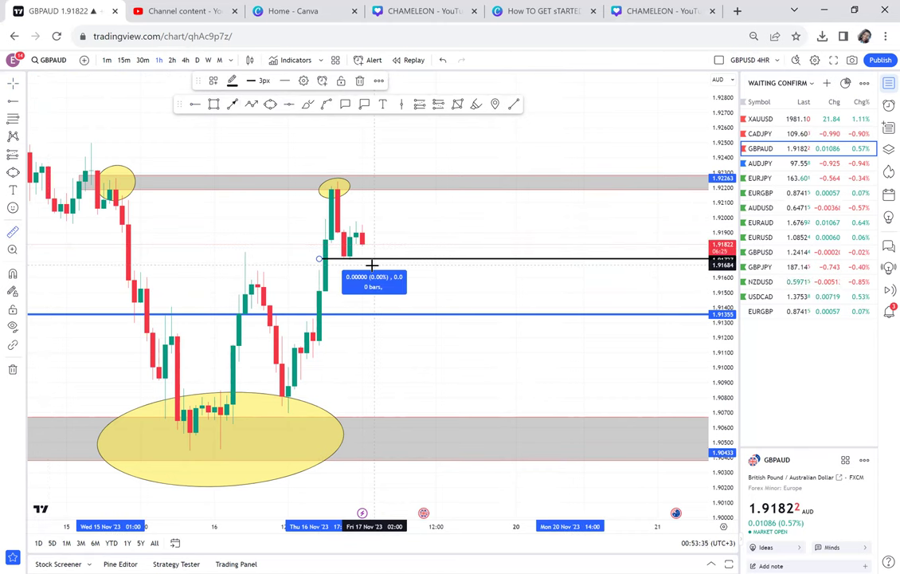
pyautogui.click(458, 322)
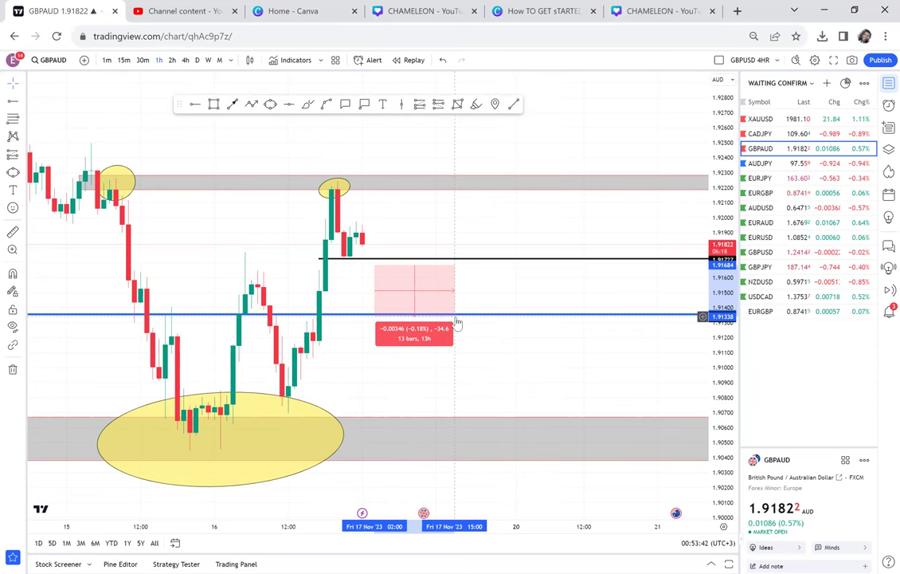
pyautogui.click(458, 322)
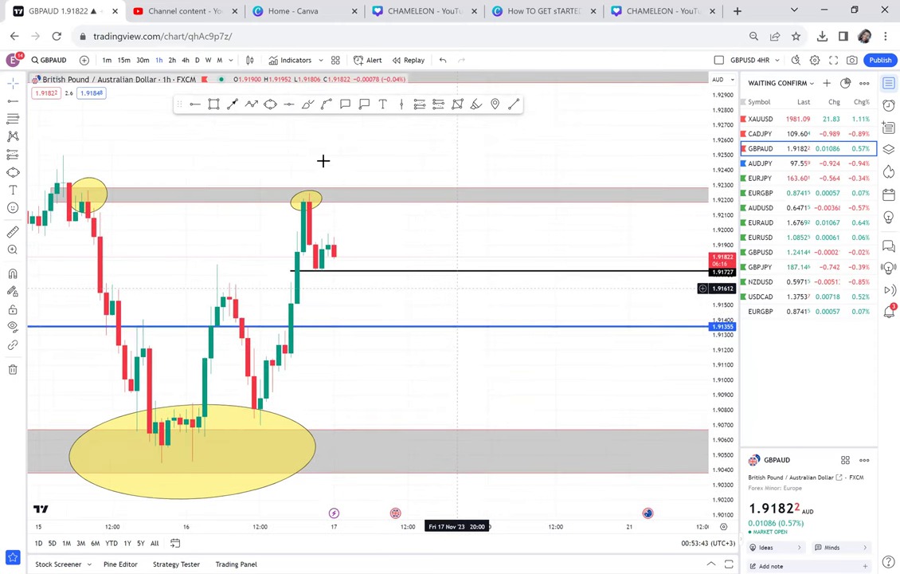
pyautogui.click(345, 103)
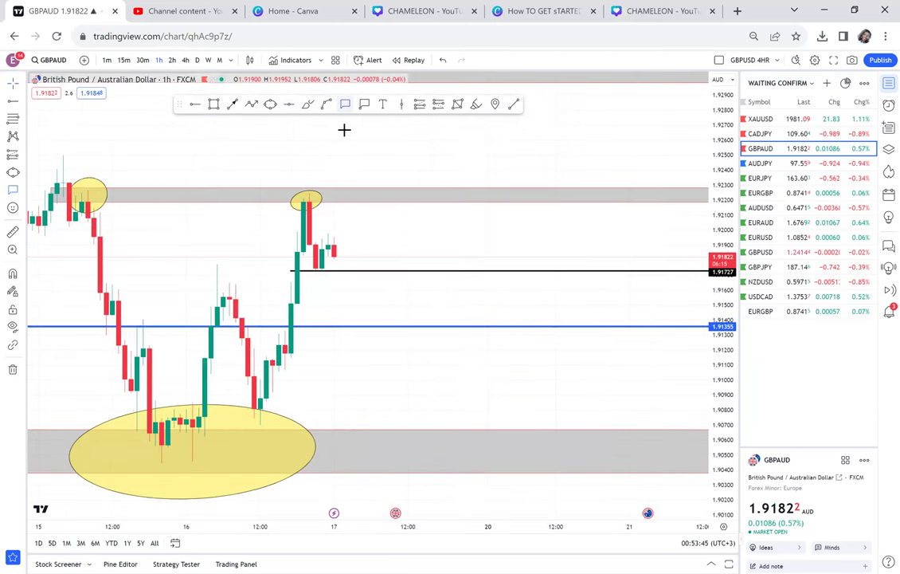
# Place a black "CSB" callout beside the latest candles just above the entry line
pyautogui.click(347, 247)
pyautogui.write('CSB')
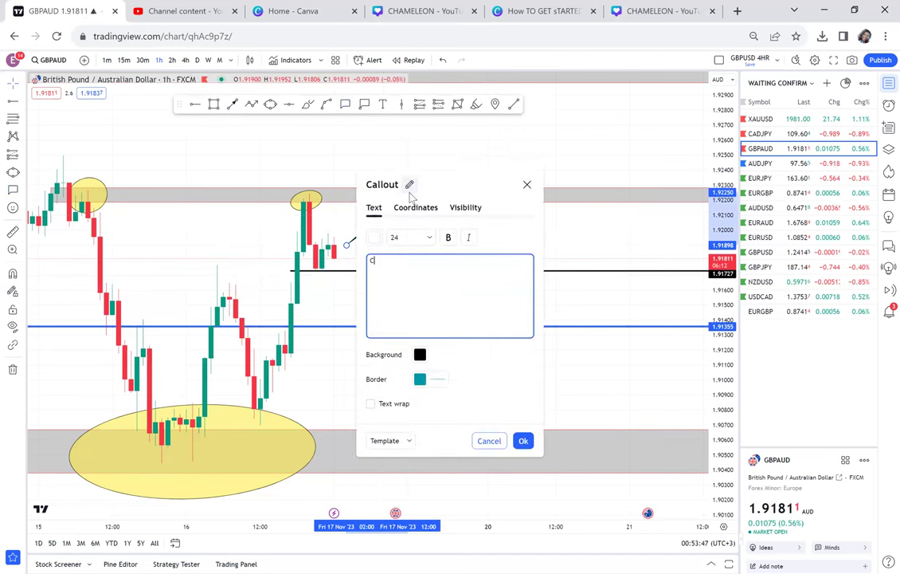
pyautogui.click(591, 235)
pyautogui.scroll(-2, 592, 235)
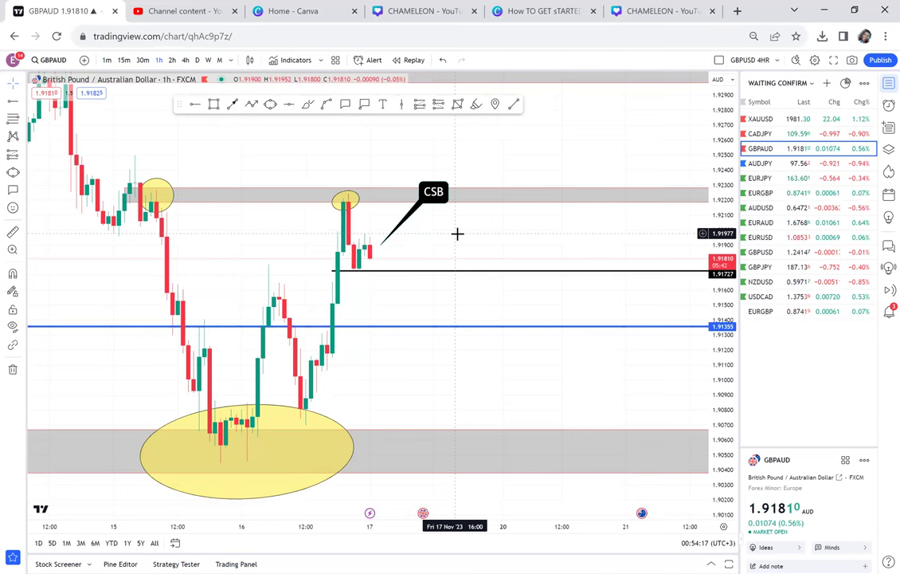
pyautogui.click(185, 60)
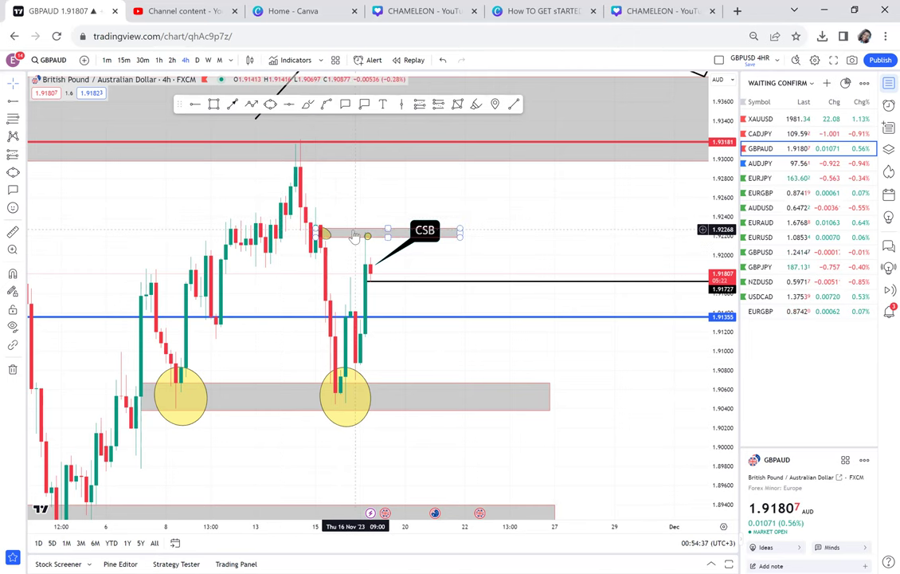
pyautogui.click(159, 59)
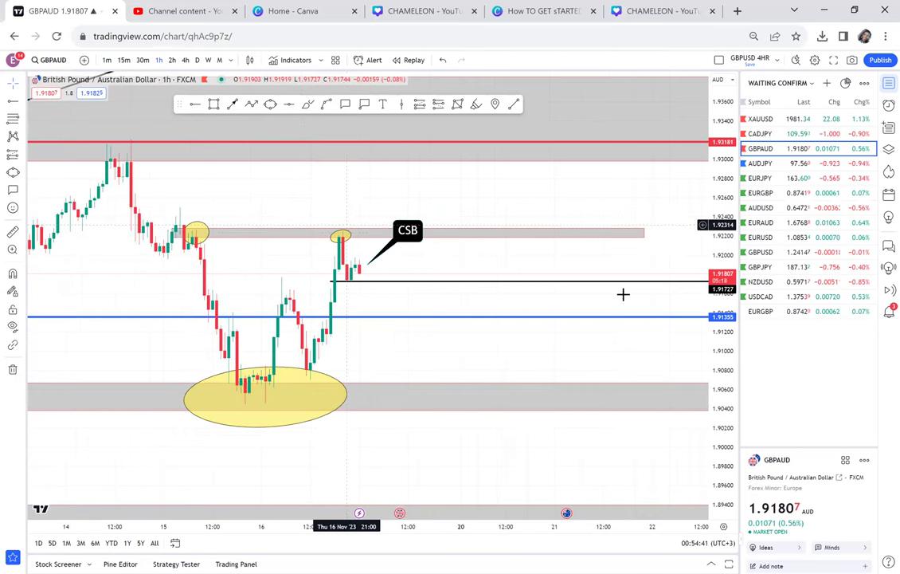